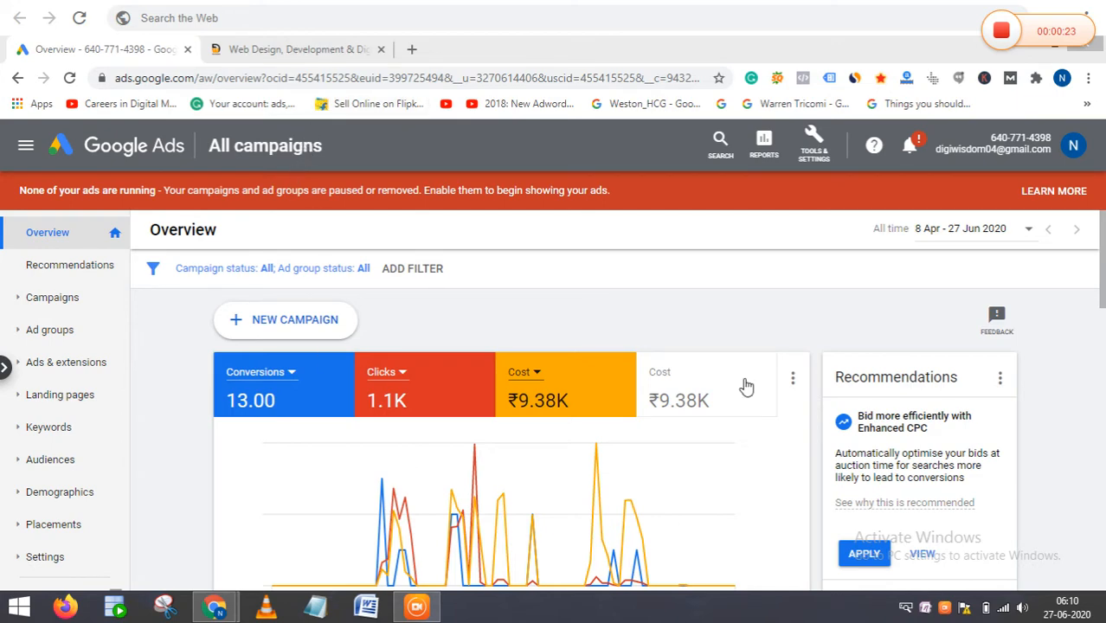
# Look over the Digi Wisdom website, return to the ads account, and open the Audience sources page of Audience manager
pyautogui.click(334, 50)
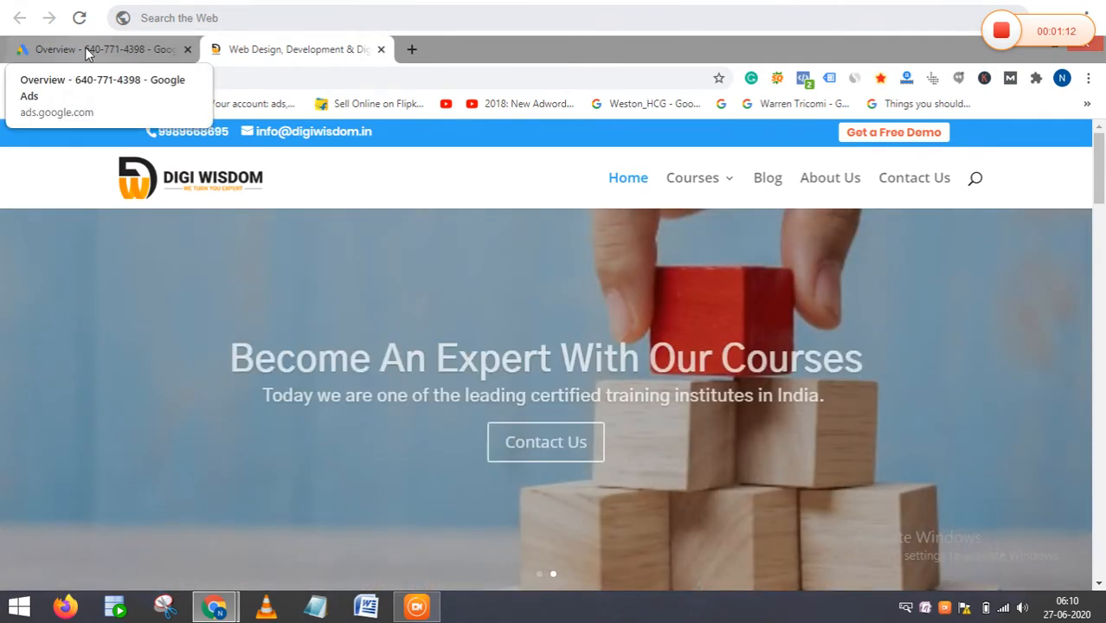
pyautogui.click(87, 53)
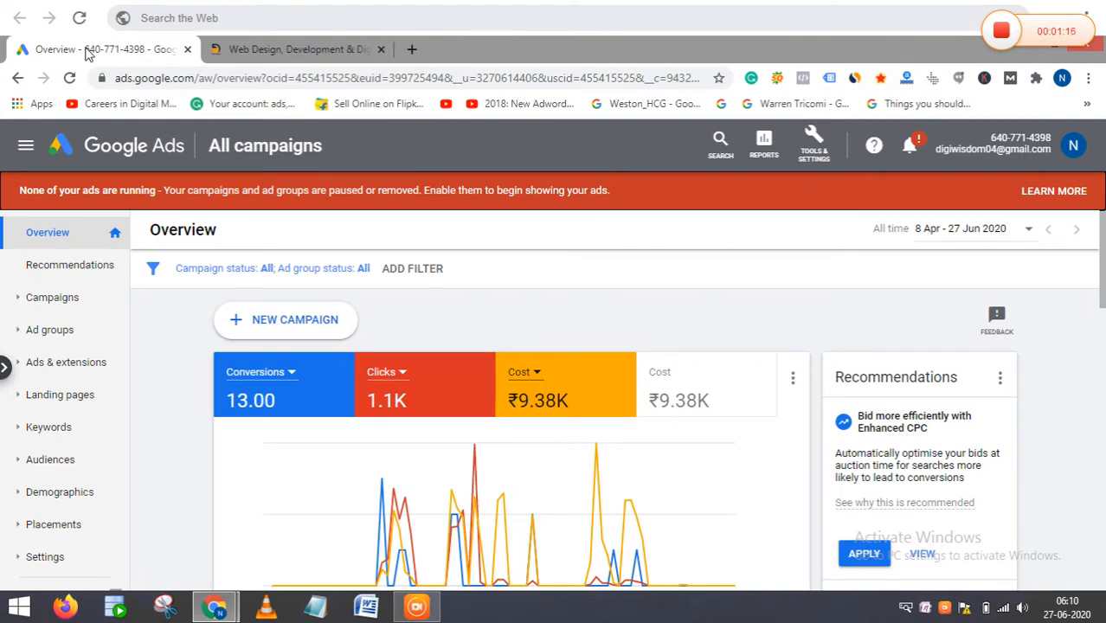
pyautogui.click(836, 153)
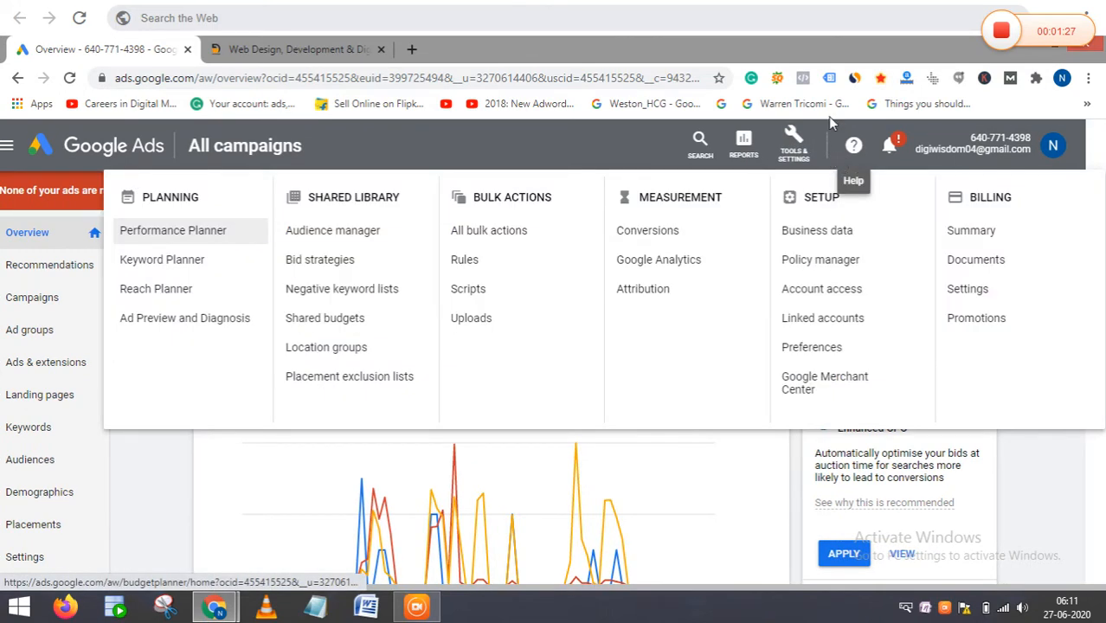
pyautogui.click(375, 240)
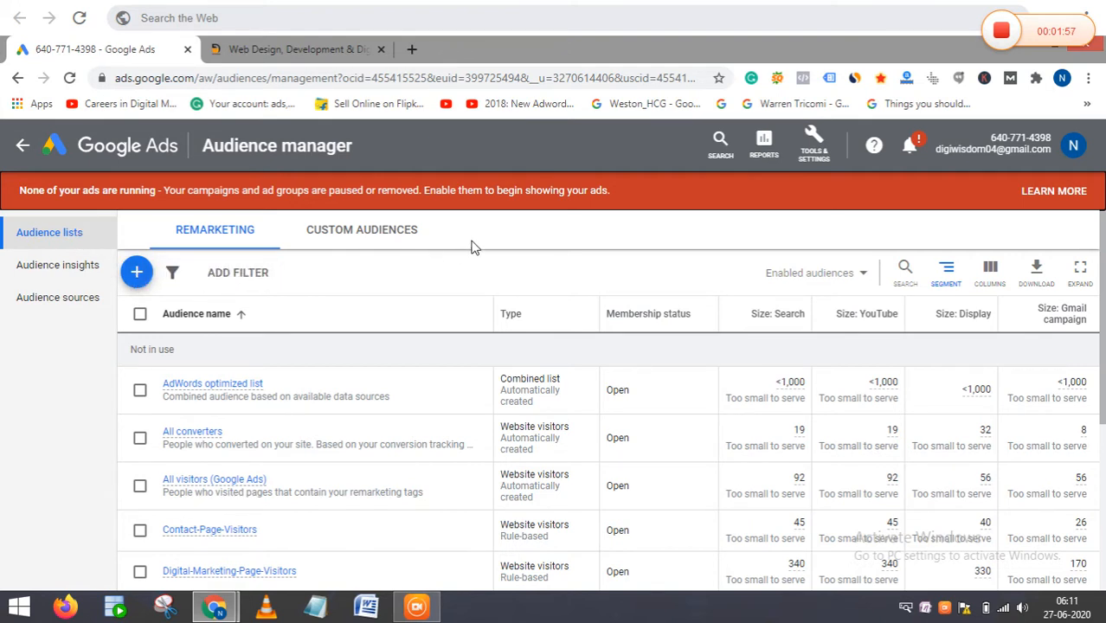
pyautogui.click(55, 299)
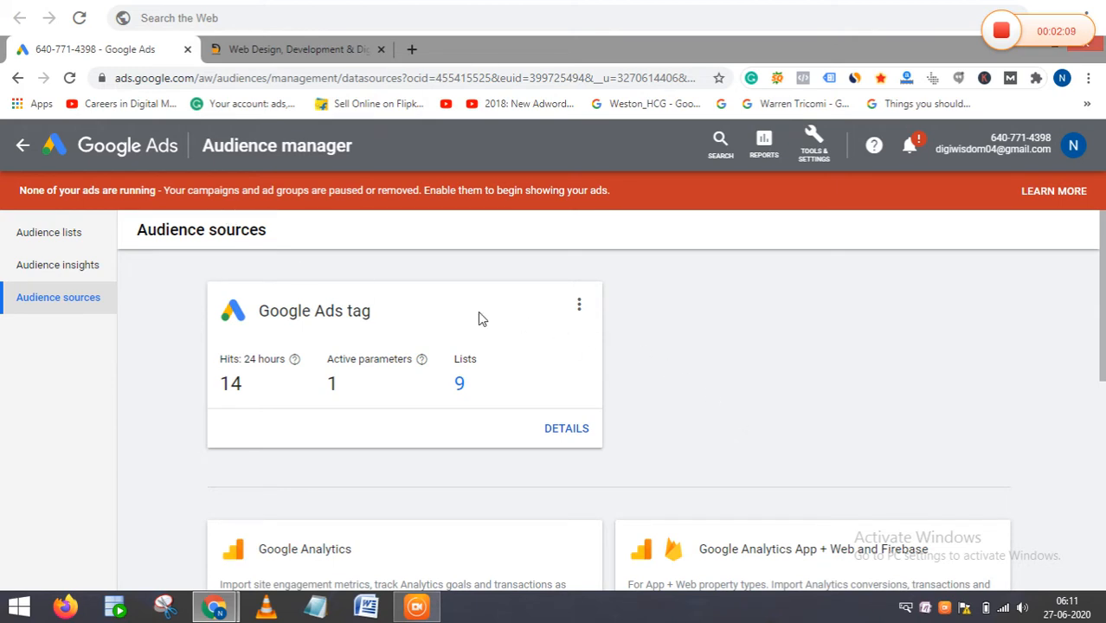
# Edit the Google Ads tag source, expand its advanced settings, and save it collecting only general website visit data
pyautogui.click(580, 308)
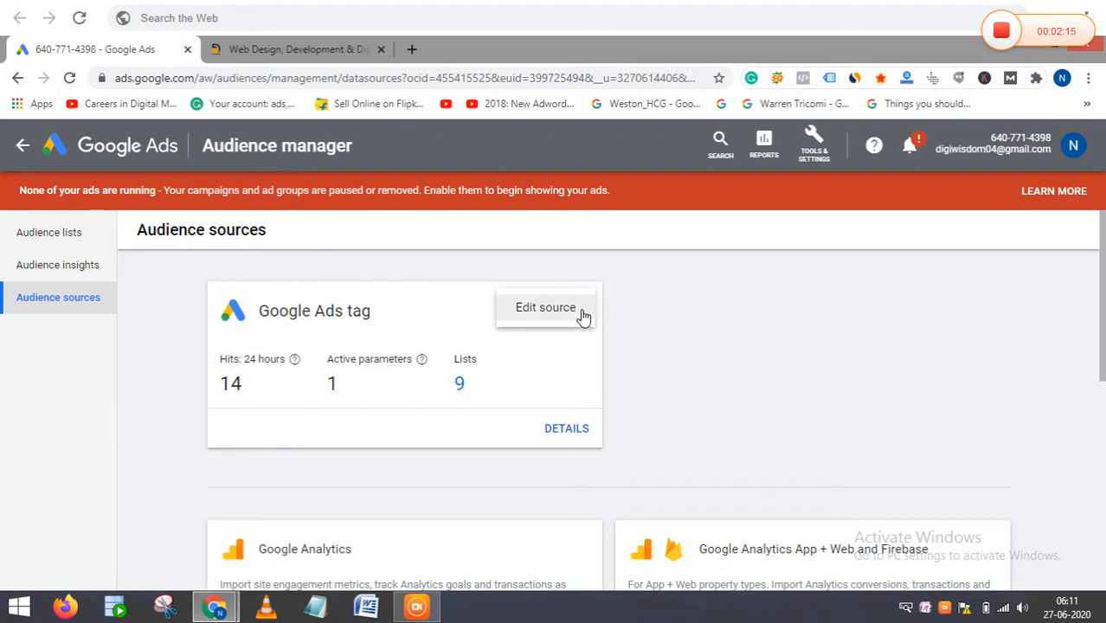
pyautogui.click(576, 313)
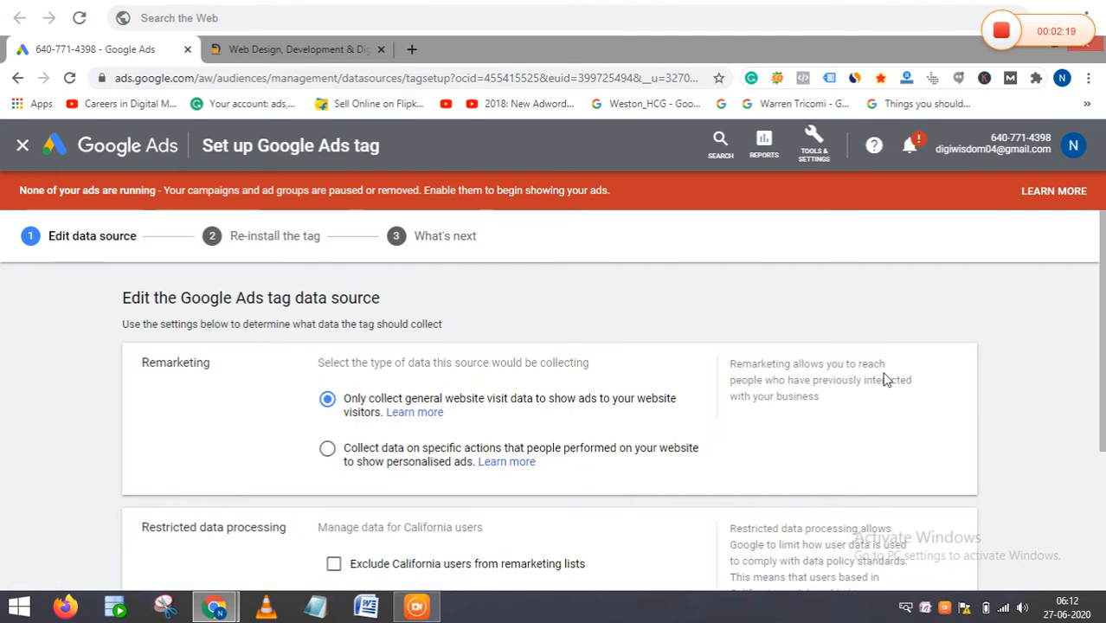
pyautogui.scroll(-1, 888, 380)
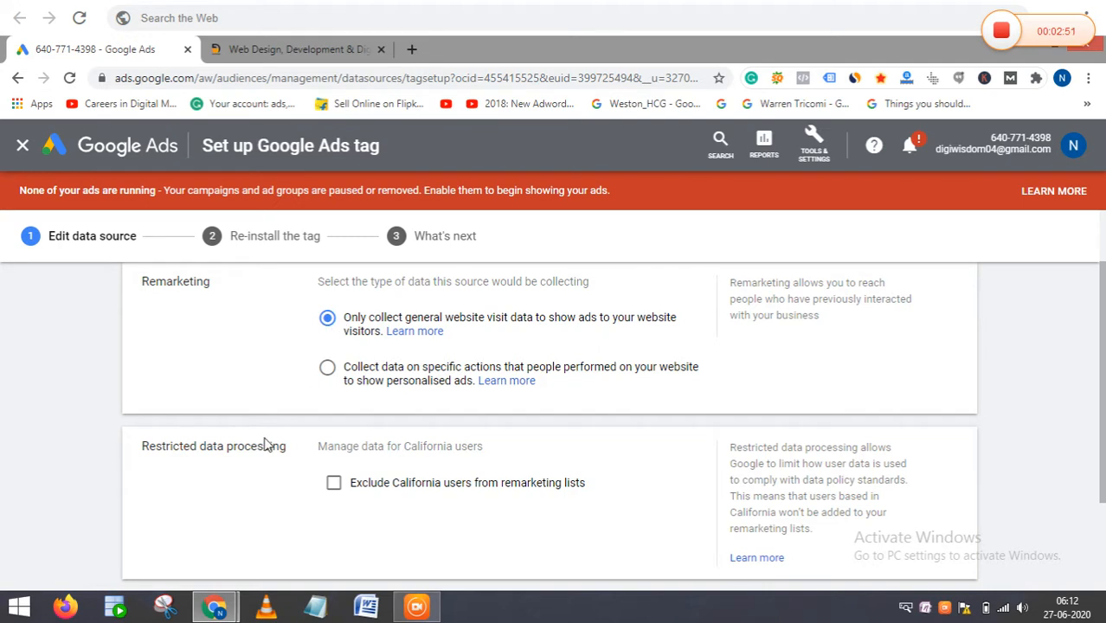
pyautogui.scroll(-1, 269, 444)
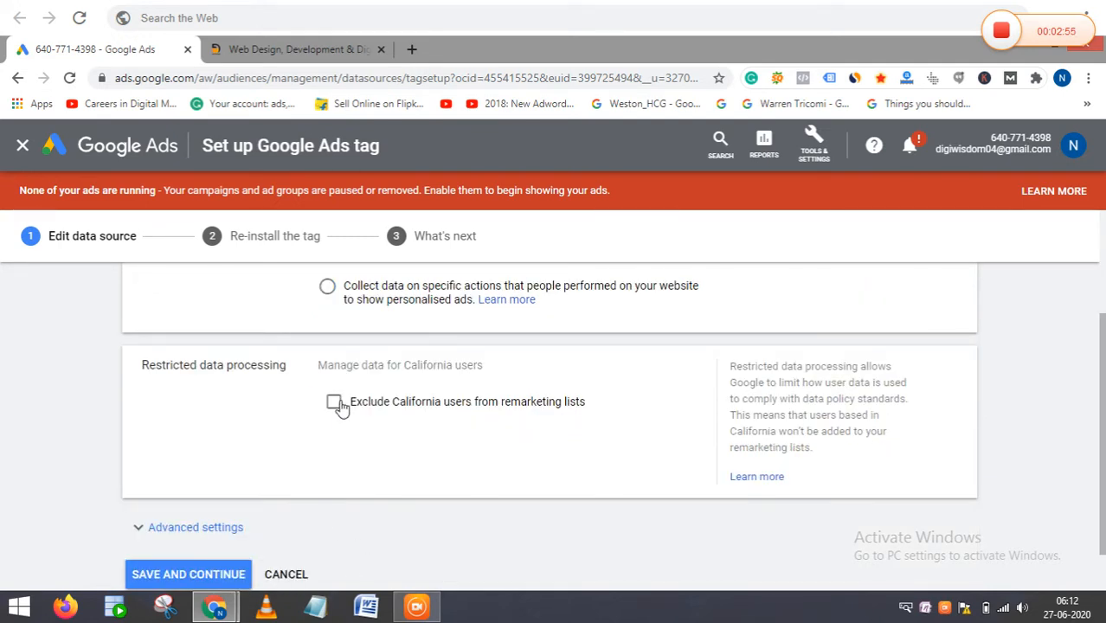
pyautogui.scroll(-1, 342, 408)
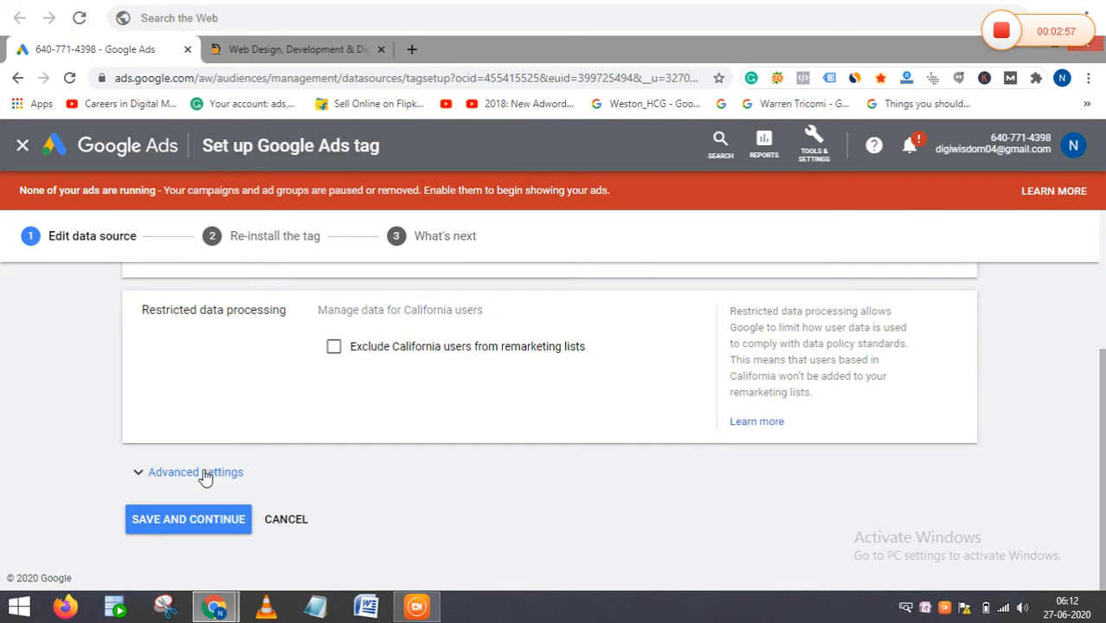
pyautogui.click(145, 473)
pyautogui.scroll(-2, 710, 402)
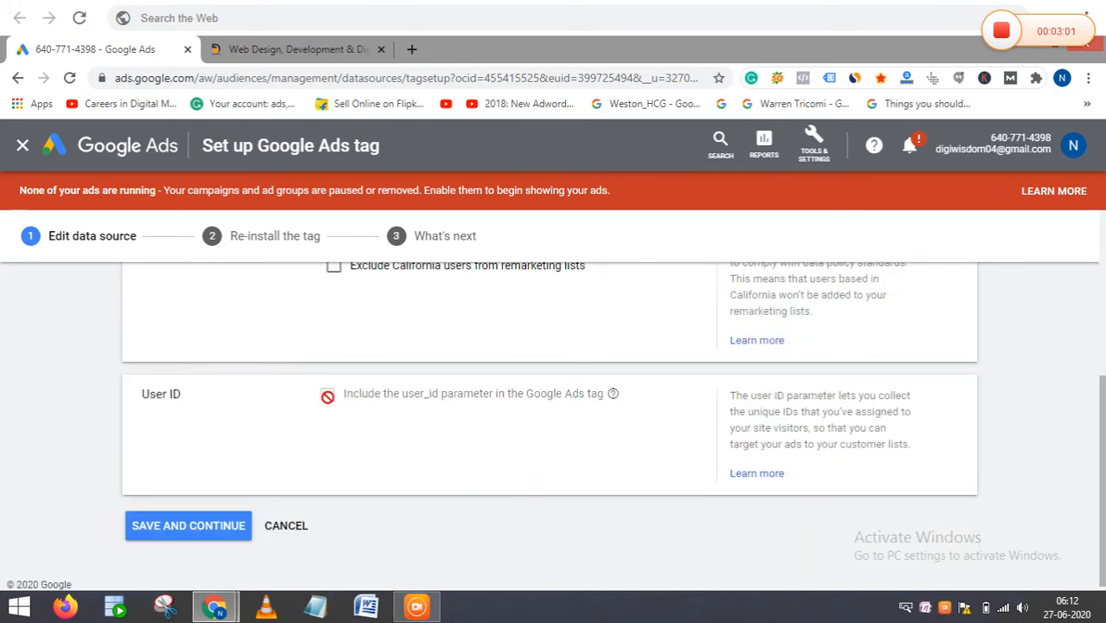
pyautogui.scroll(-1, 327, 397)
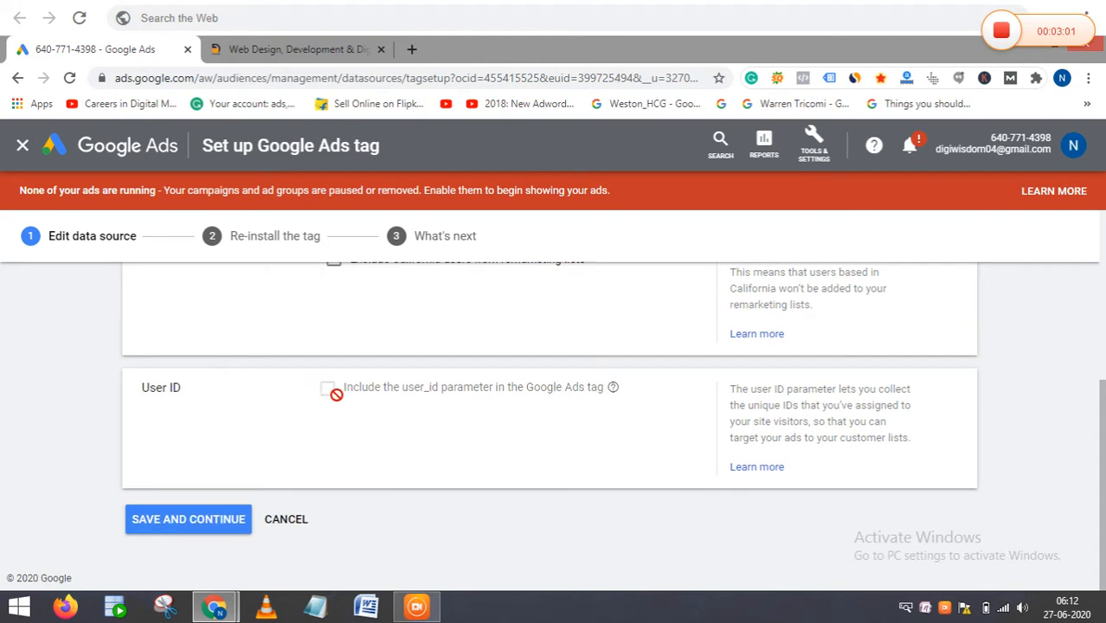
pyautogui.click(198, 527)
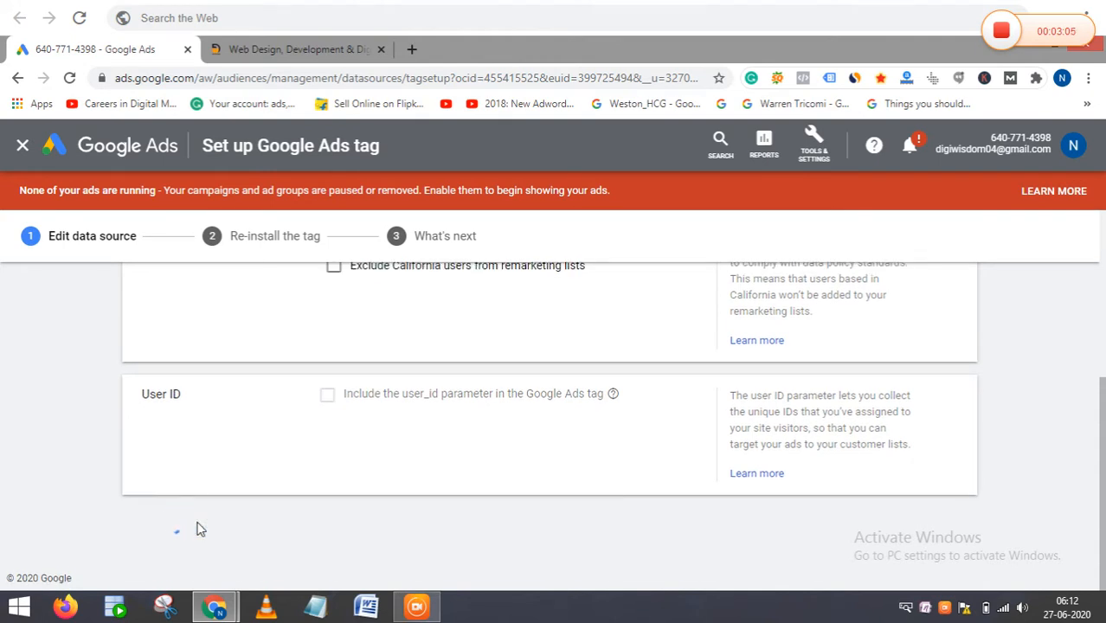
# Choose to install the tag yourself and review the installation instructions and global site tag code
pyautogui.scroll(-2, 1084, 366)
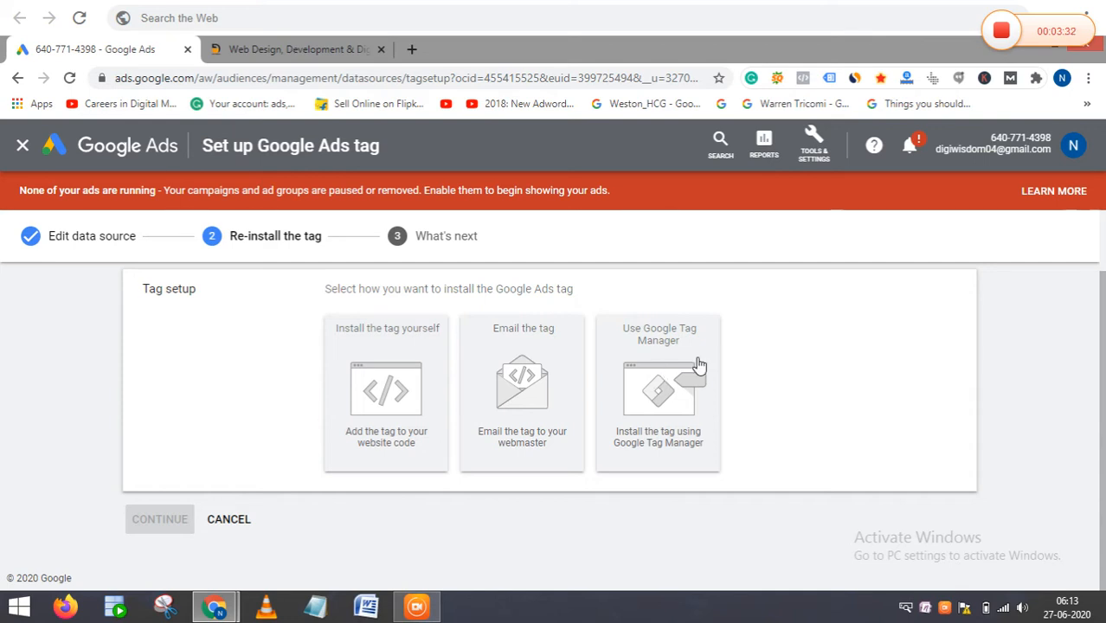
pyautogui.click(409, 383)
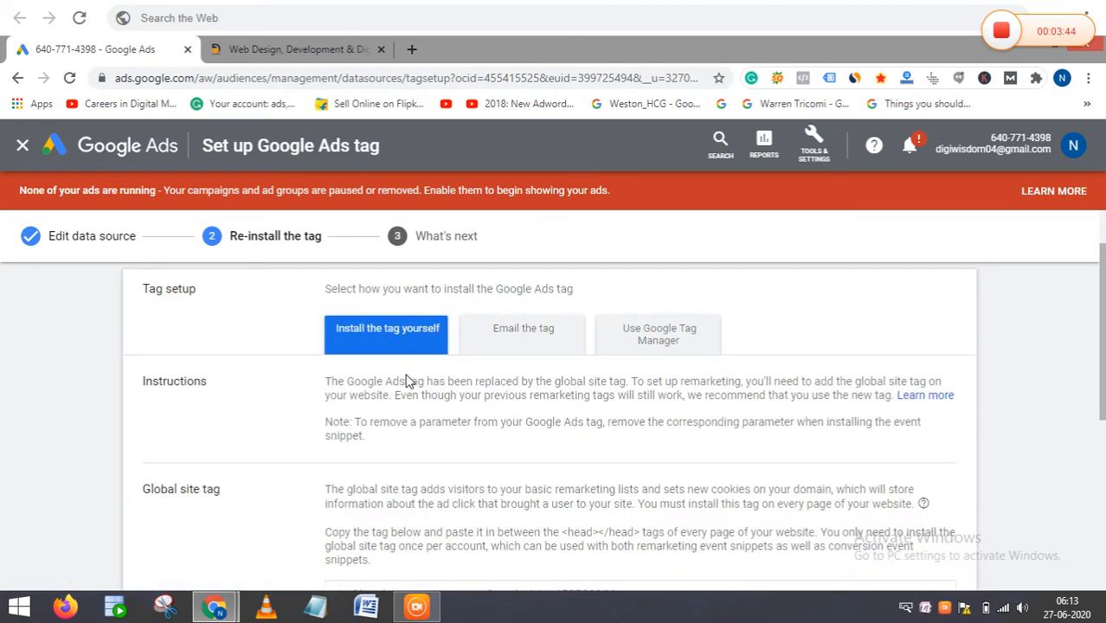
pyautogui.scroll(-1, 1094, 323)
pyautogui.scroll(-5, 1093, 323)
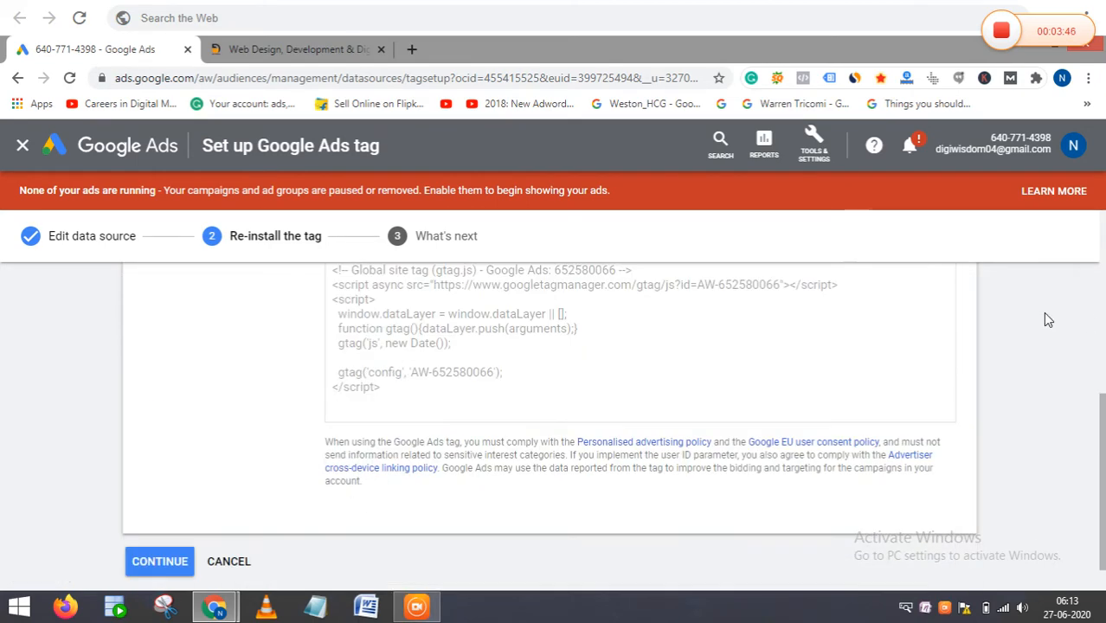
pyautogui.scroll(6, 1043, 312)
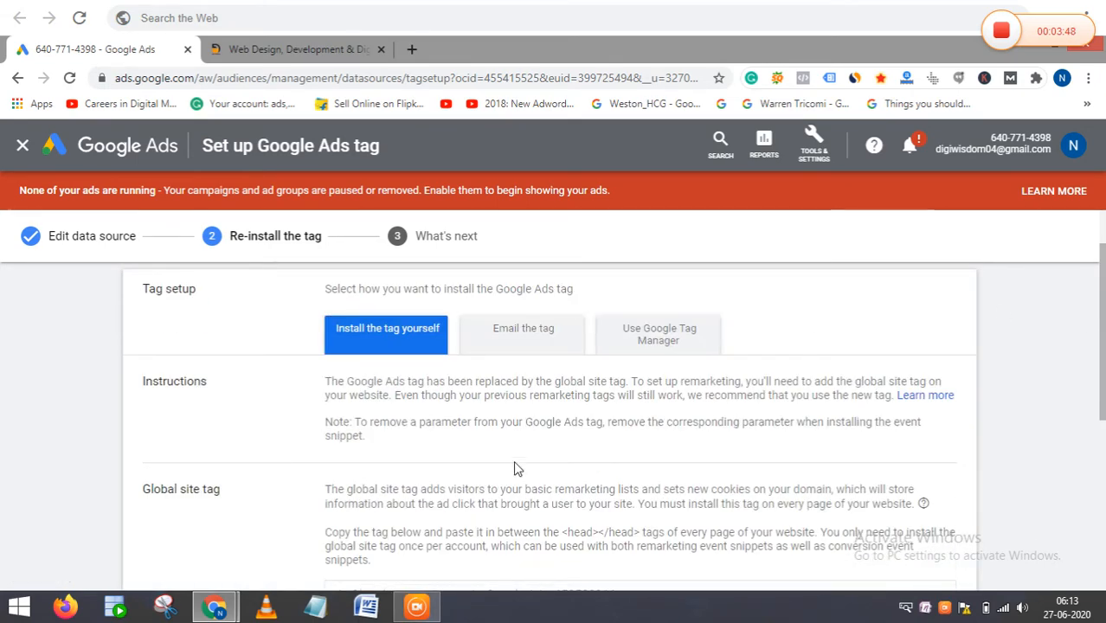
pyautogui.scroll(-2, 513, 467)
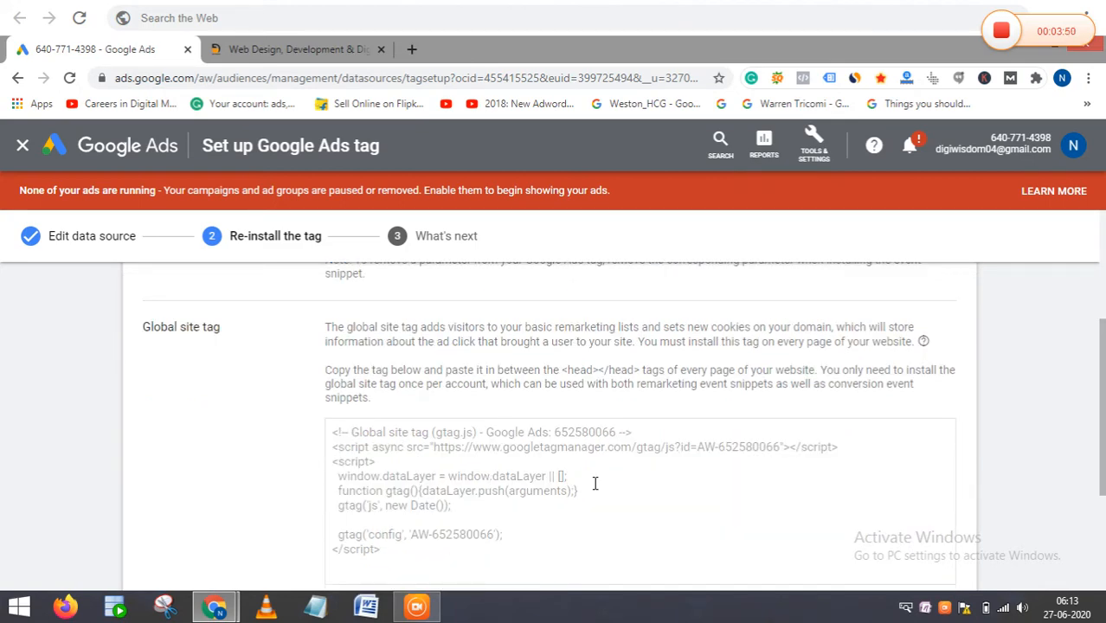
# Highlight the global site tag code and the instructions for pasting it between the head tags of every page
pyautogui.scroll(-2, 581, 440)
pyautogui.scroll(1, 573, 442)
pyautogui.moveTo(457, 487); pyautogui.dragTo(320, 350)
pyautogui.click(606, 454)
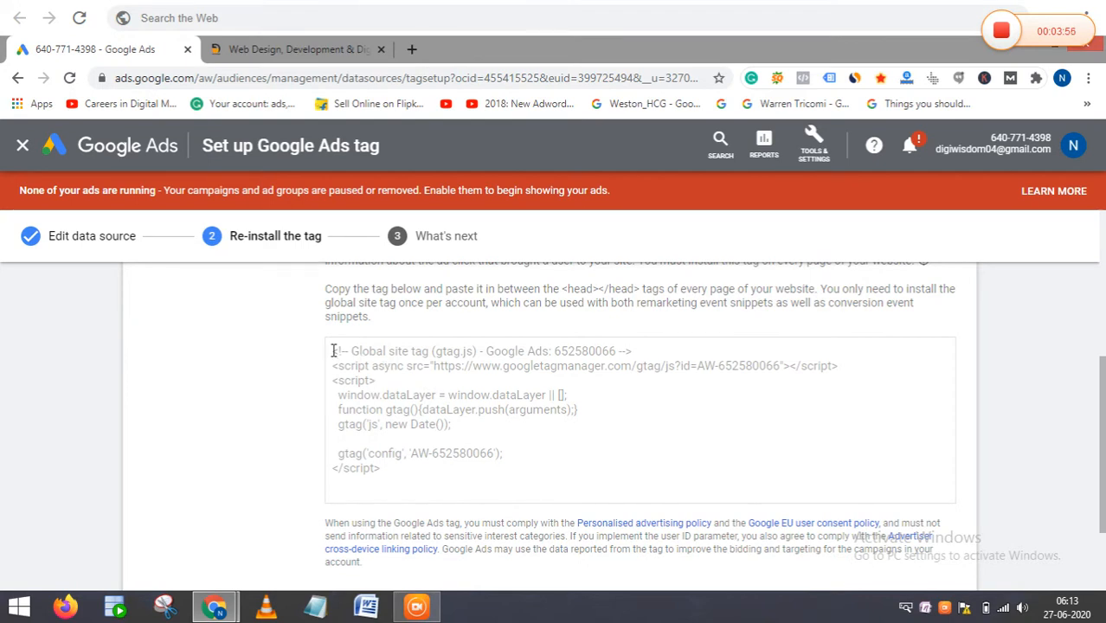
pyautogui.moveTo(334, 350); pyautogui.dragTo(574, 472)
pyautogui.click(575, 472)
pyautogui.moveTo(317, 295); pyautogui.dragTo(567, 303)
pyautogui.click(361, 308)
pyautogui.moveTo(372, 317); pyautogui.dragTo(325, 262)
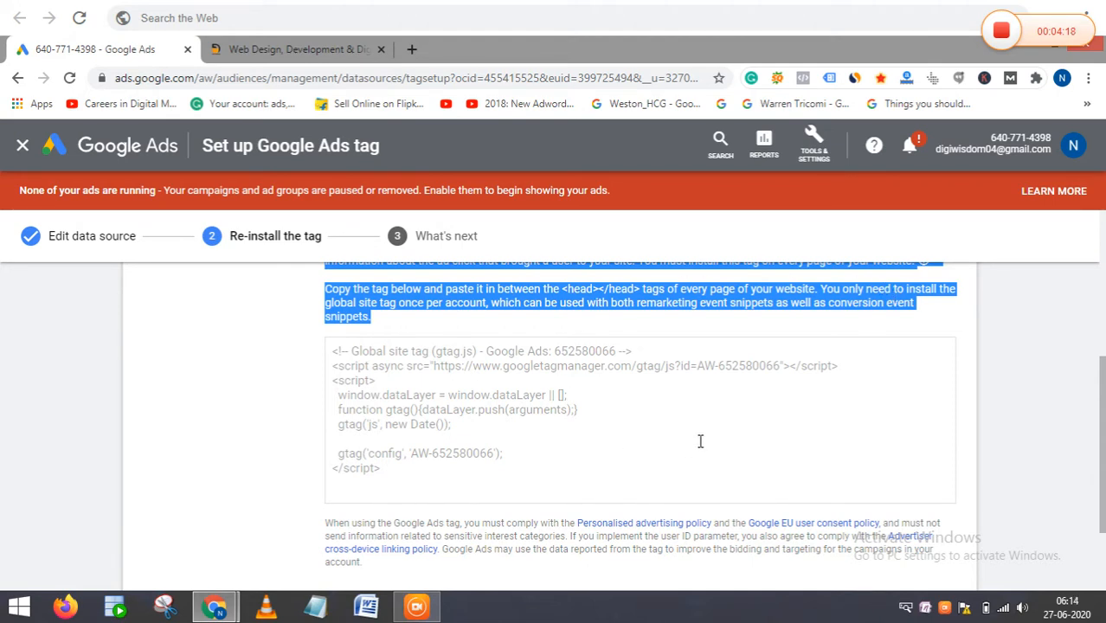
# Select the complete global site tag snippet, and cancel the tag setup to return to the audience sources
pyautogui.scroll(-1, 701, 443)
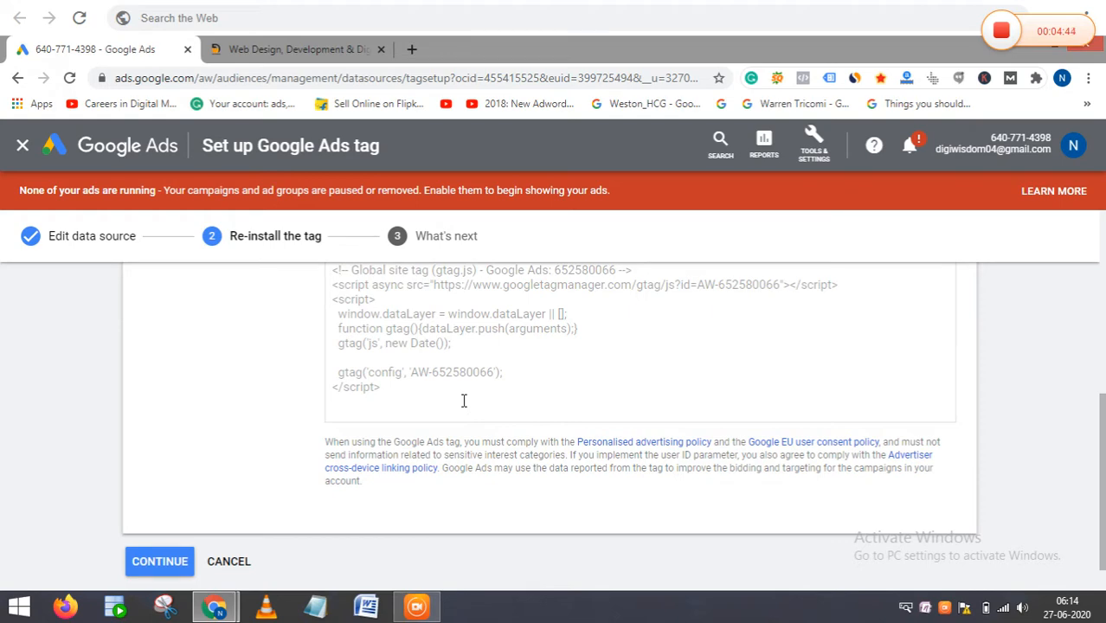
pyautogui.scroll(1, 386, 423)
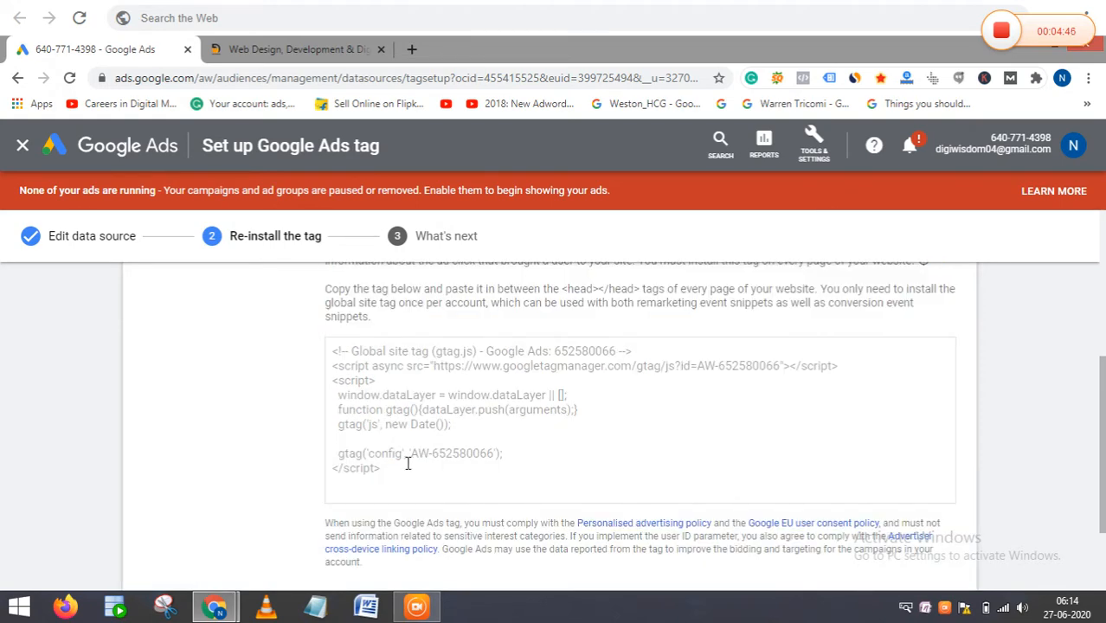
pyautogui.moveTo(408, 464); pyautogui.dragTo(334, 351)
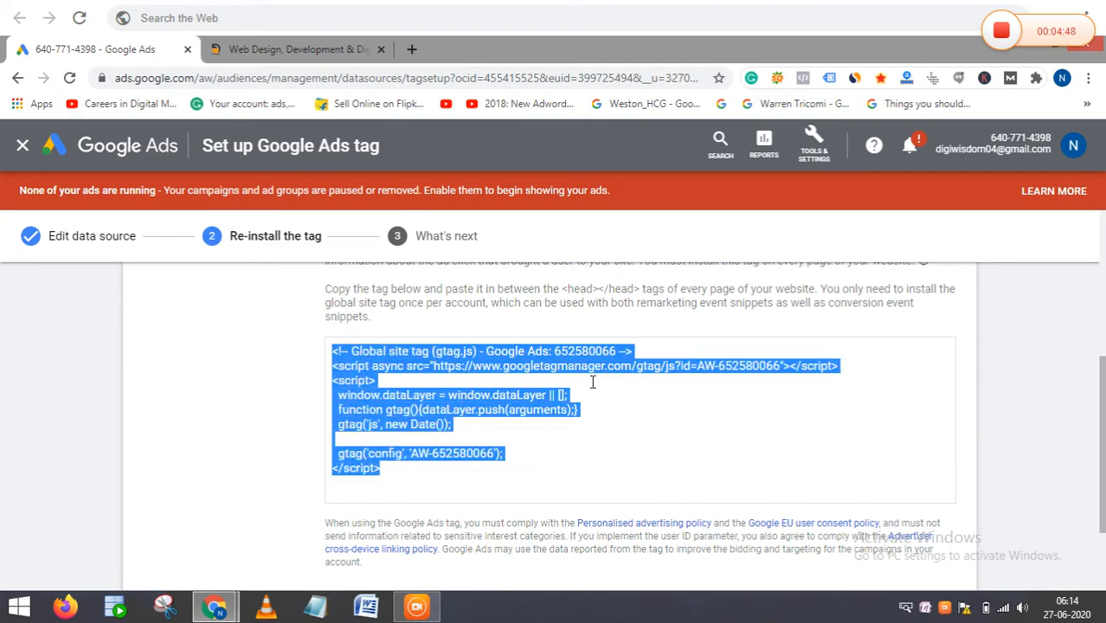
pyautogui.scroll(-1, 595, 400)
pyautogui.scroll(-1, 596, 400)
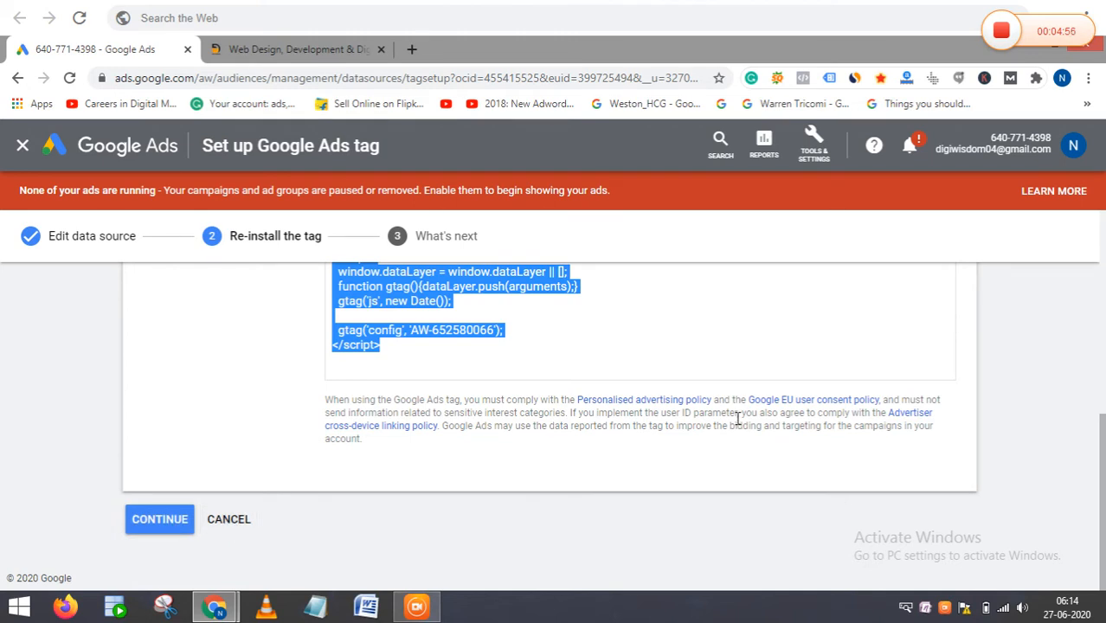
pyautogui.click(241, 525)
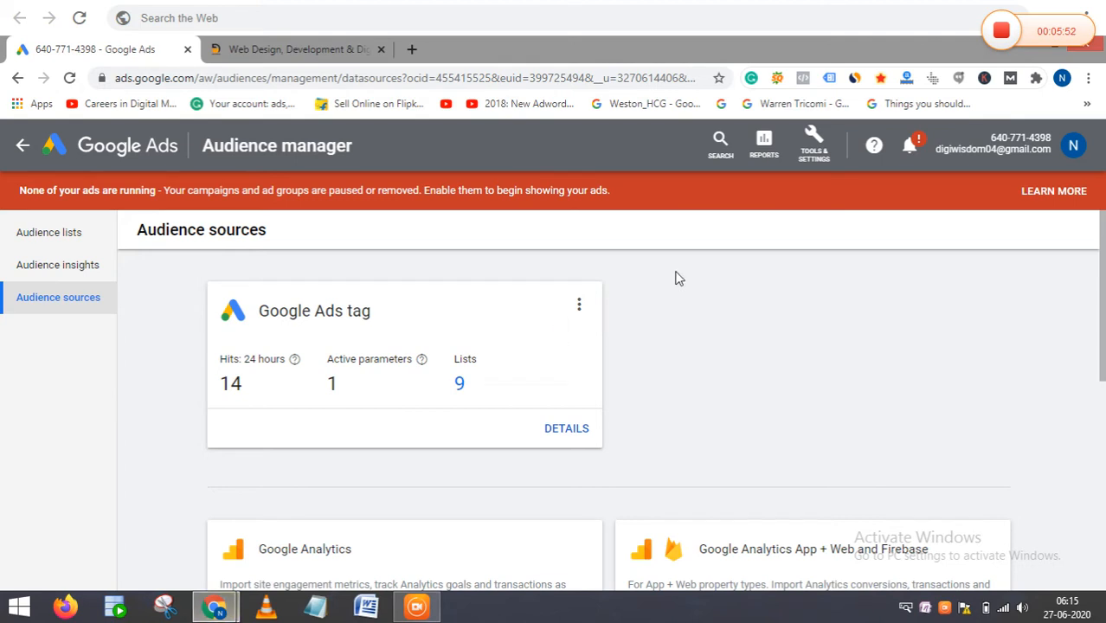
# Start a new website visitors remarketing audience from the audience lists, ready for its audience name
pyautogui.click(827, 149)
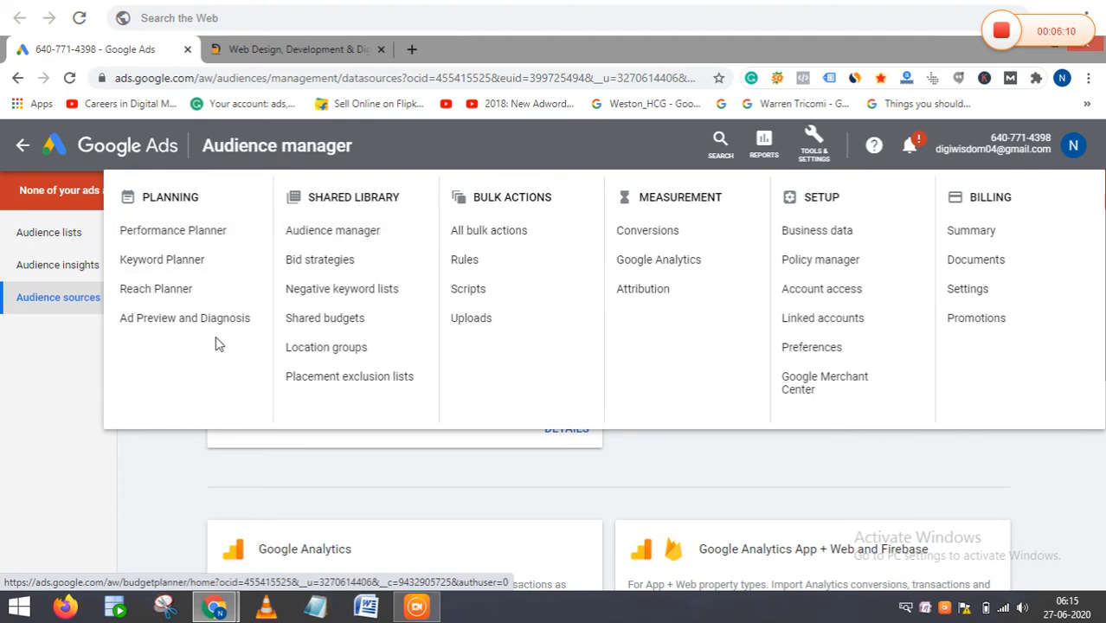
pyautogui.click(80, 261)
pyautogui.click(85, 236)
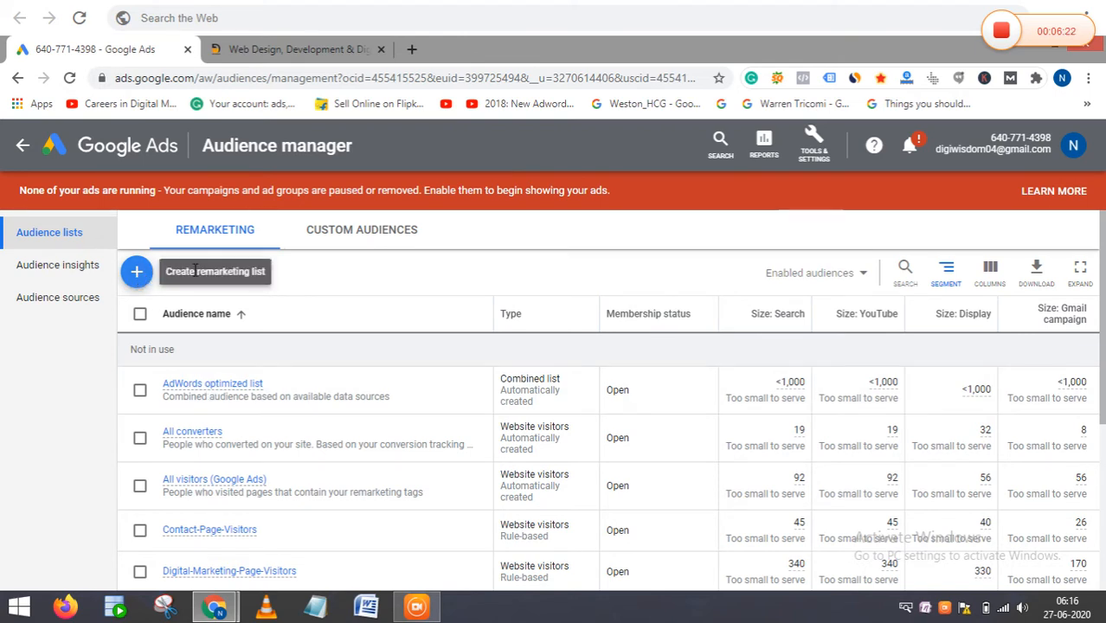
pyautogui.click(137, 273)
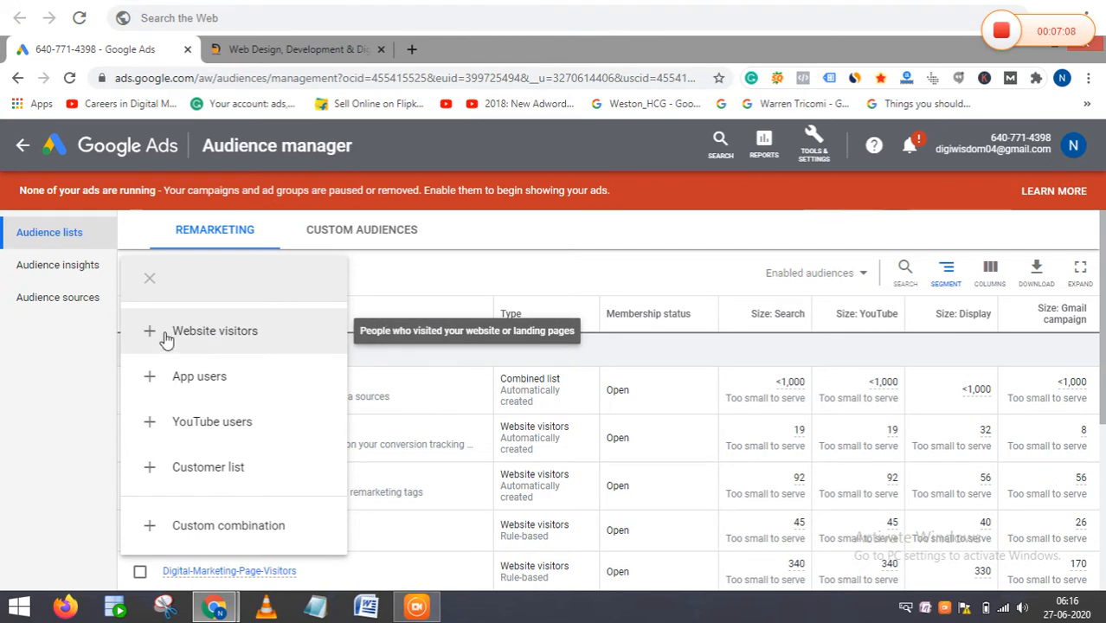
pyautogui.click(214, 340)
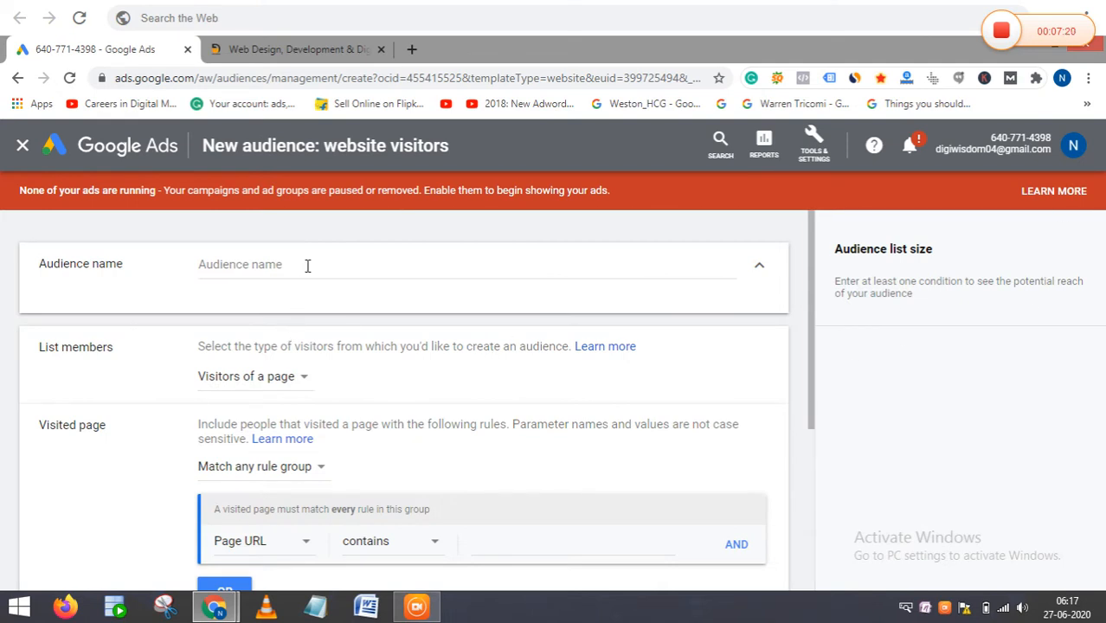
pyautogui.click(260, 264)
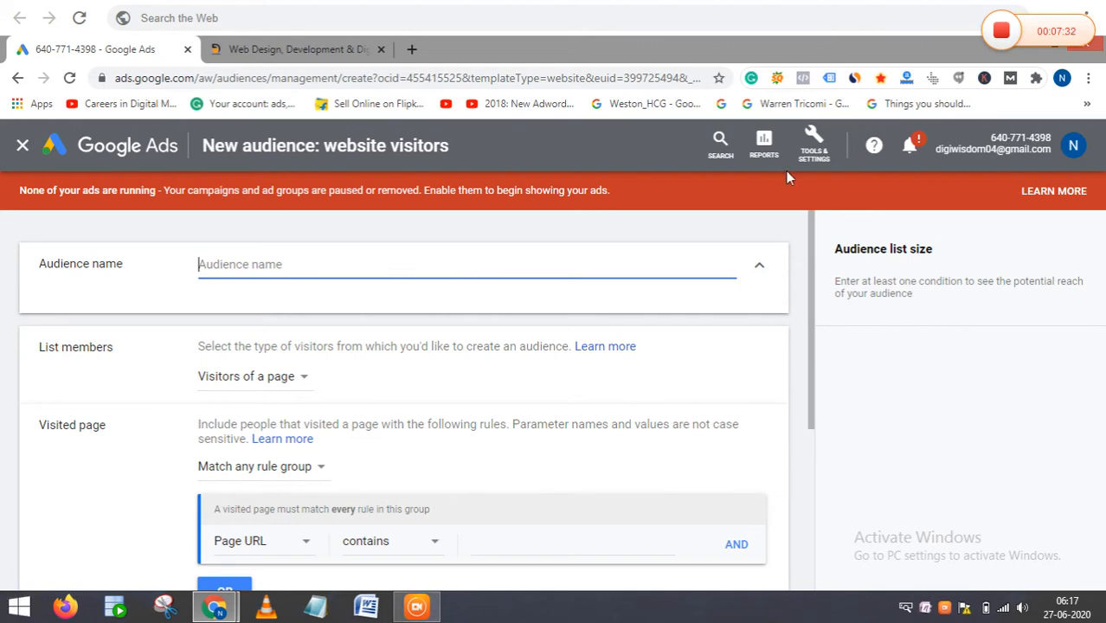
# Switch to the Digi Wisdom website and open its Digital Marketing course page
pyautogui.click(278, 45)
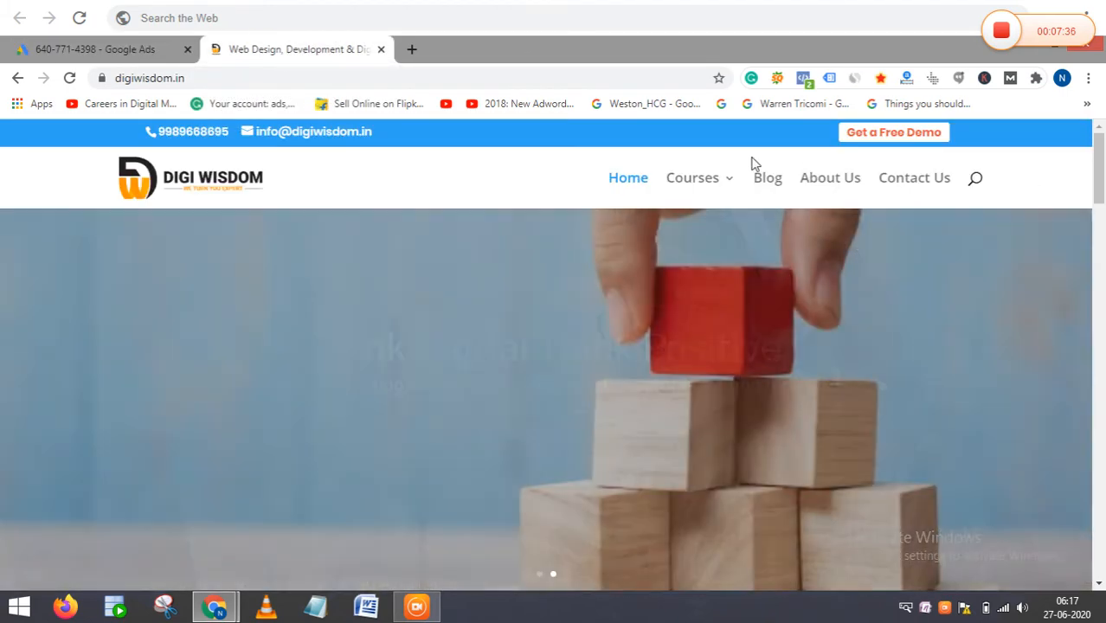
pyautogui.moveTo(725, 187)
pyautogui.click(723, 251)
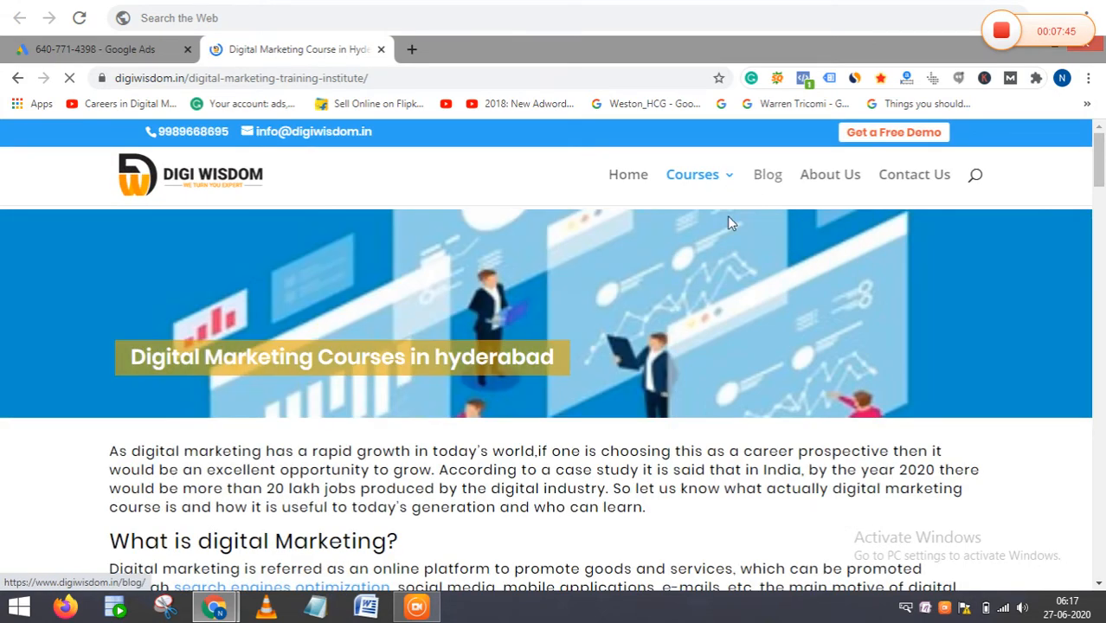
pyautogui.moveTo(727, 217)
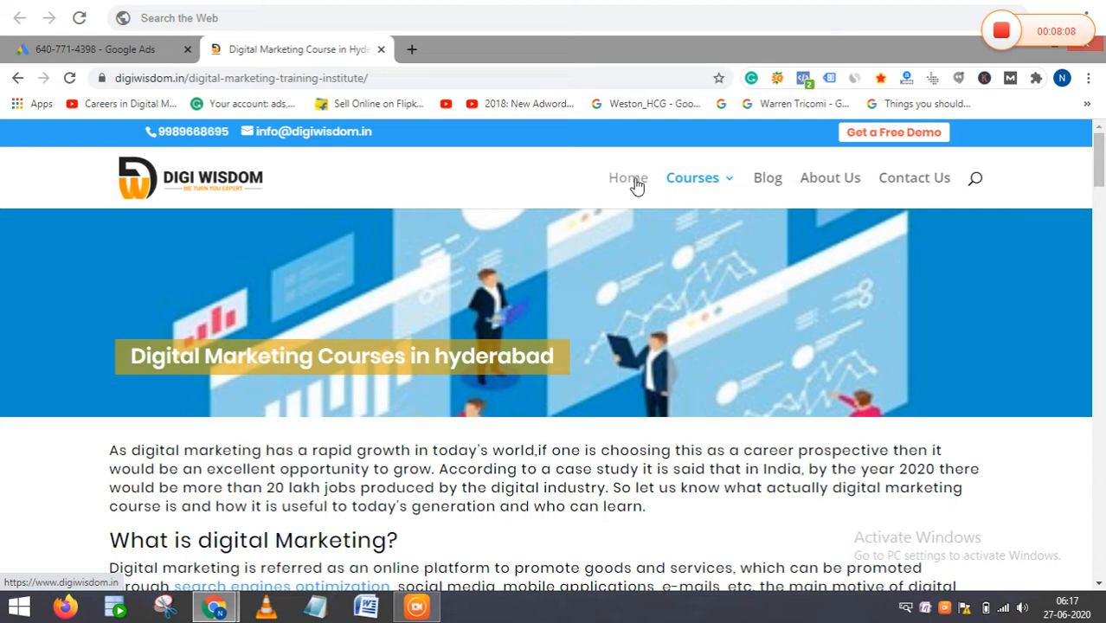
pyautogui.moveTo(729, 192)
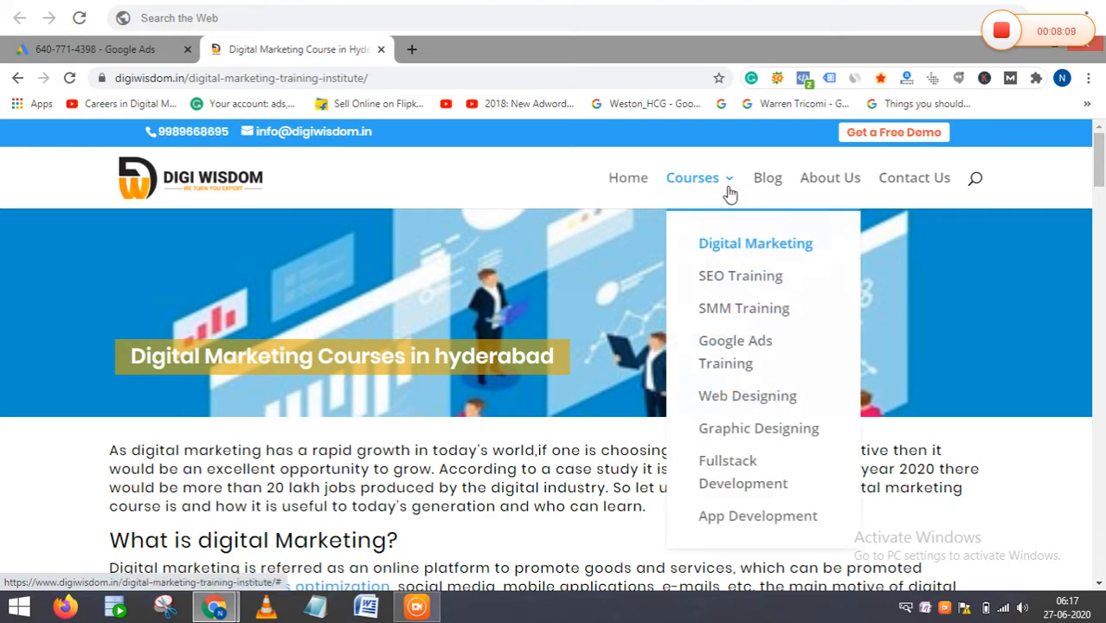
pyautogui.click(732, 251)
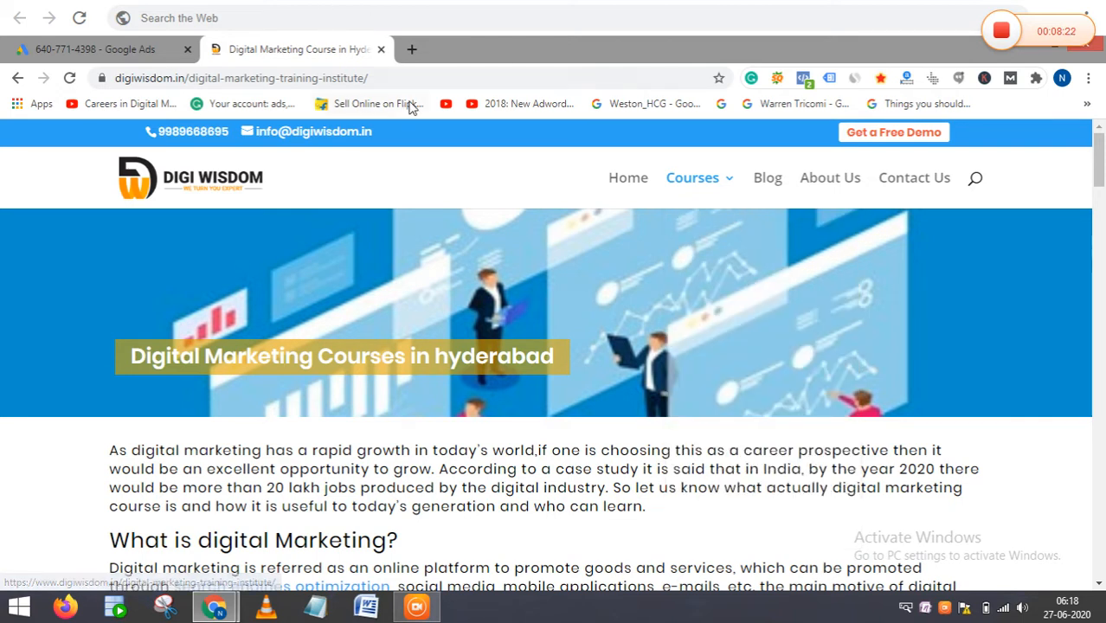
# Return to the new audience form in Google Ads and name the audience "digital marketing page visitors - 27.06.2020"
pyautogui.click(422, 76)
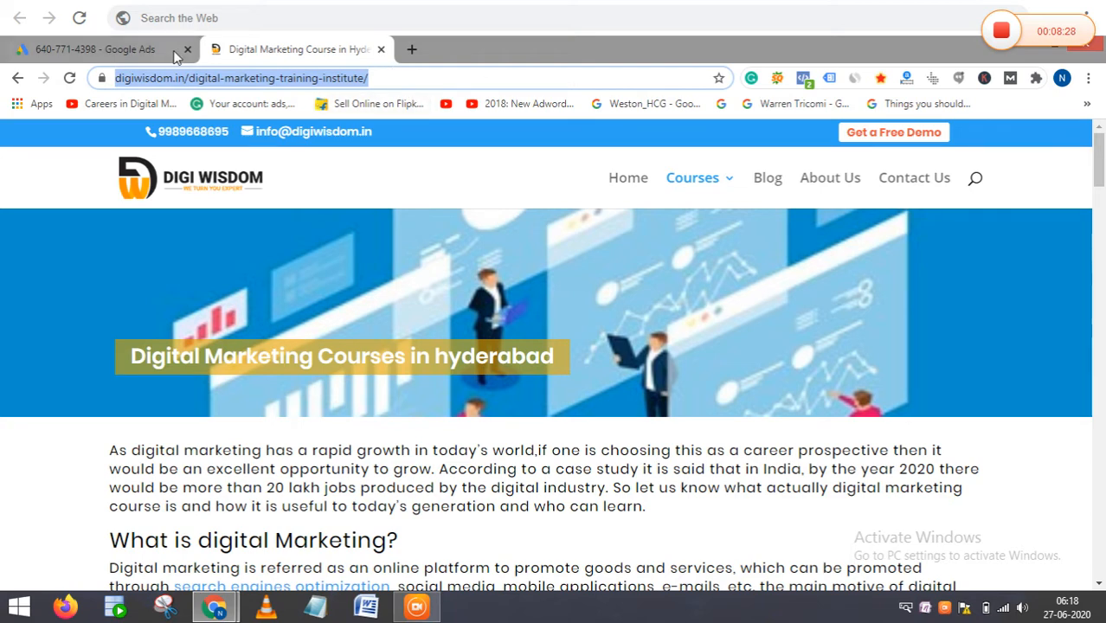
pyautogui.click(126, 50)
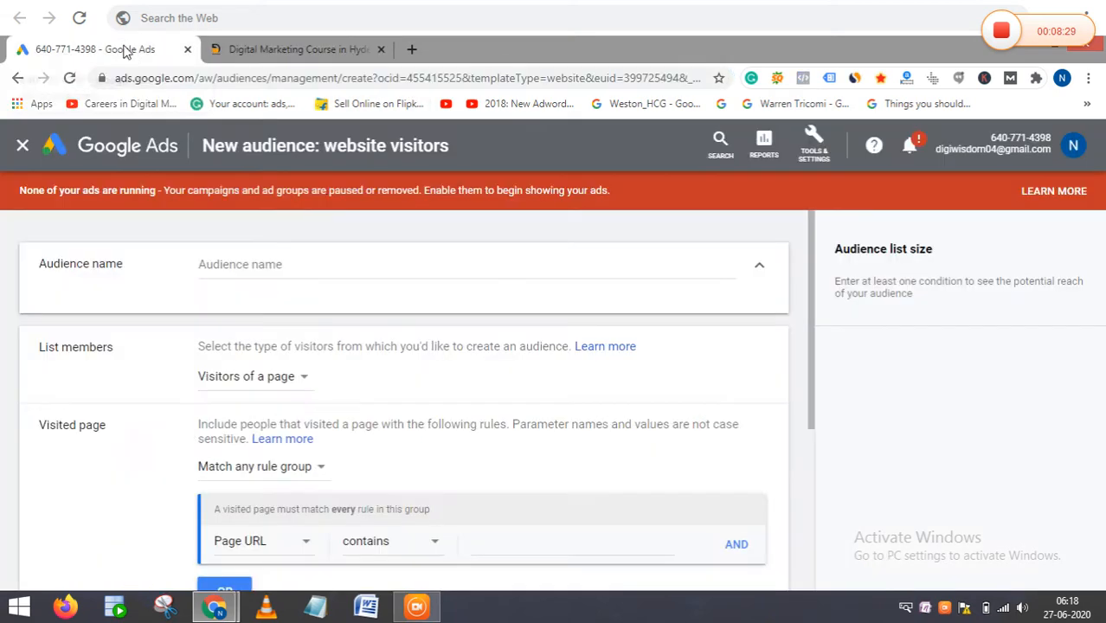
pyautogui.click(318, 263)
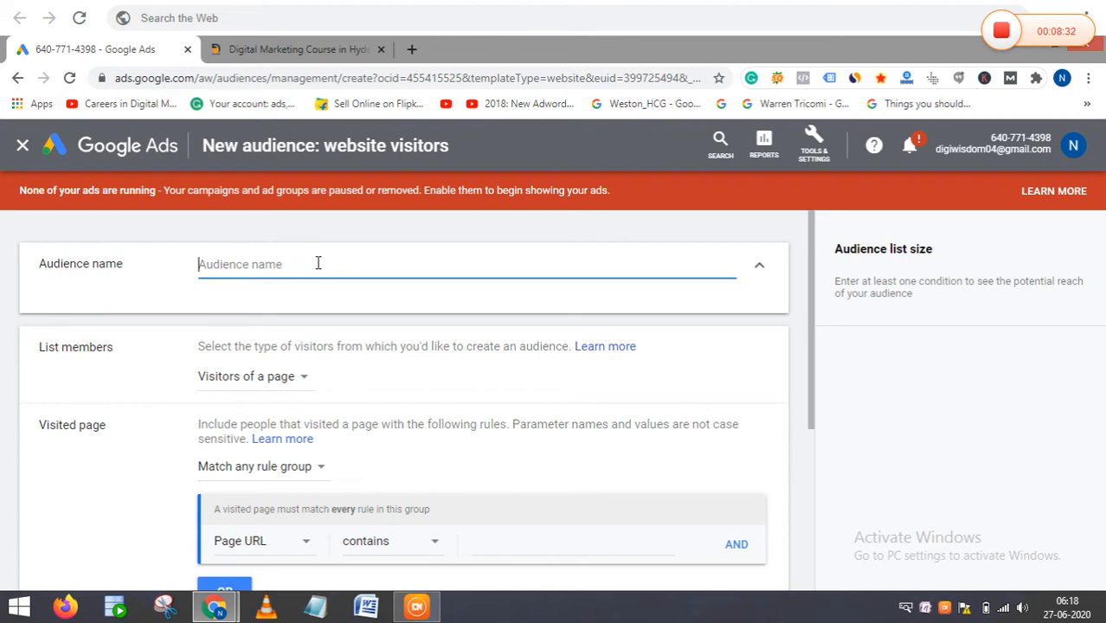
pyautogui.write('digita')
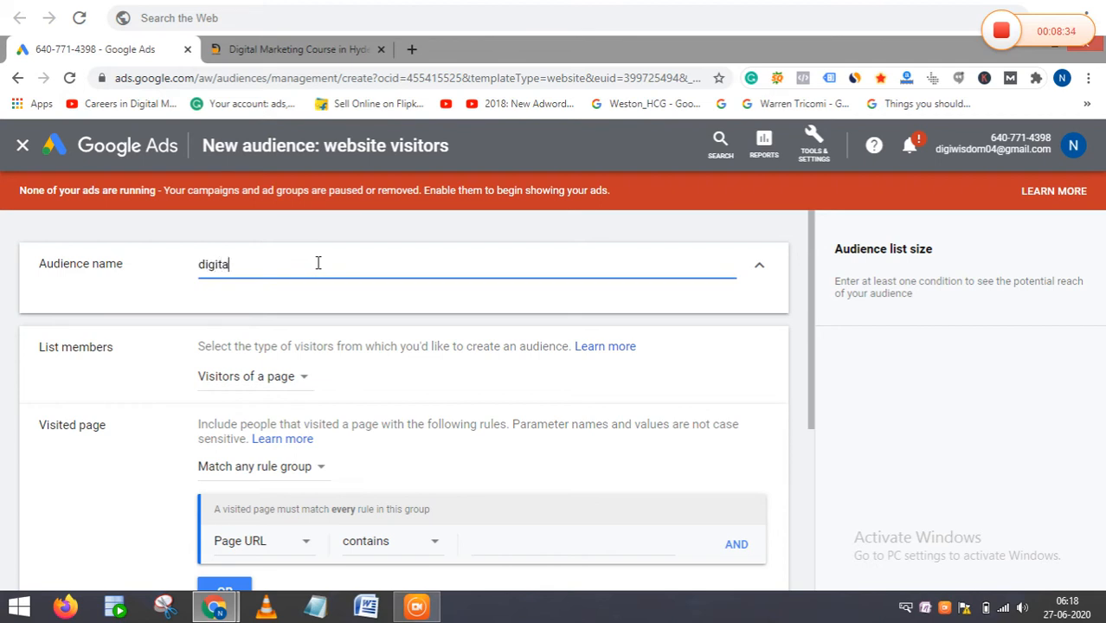
pyautogui.write('l marketing page vist')
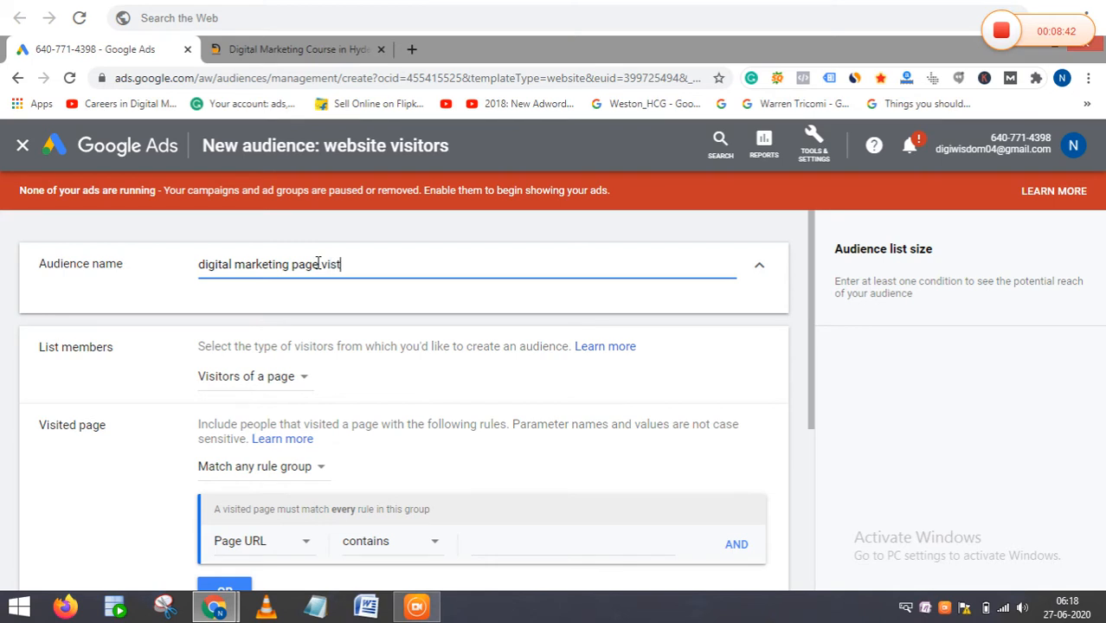
pyautogui.write('o')
pyautogui.write('rs')
pyautogui.write(' -jun')
pyautogui.press('BackSpace')
pyautogui.press('BackSpace')
pyautogui.press('BackSpace')
pyautogui.press('BackSpace')
pyautogui.press('BackSpace')
pyautogui.press('BackSpace')
pyautogui.press('BackSpace')
pyautogui.press('BackSpace')
pyautogui.write('ors in')
pyautogui.press('BackSpace')
pyautogui.press('BackSpace')
pyautogui.press('BackSpace')
pyautogui.press('BackSpace')
pyautogui.write('27.06.2020')
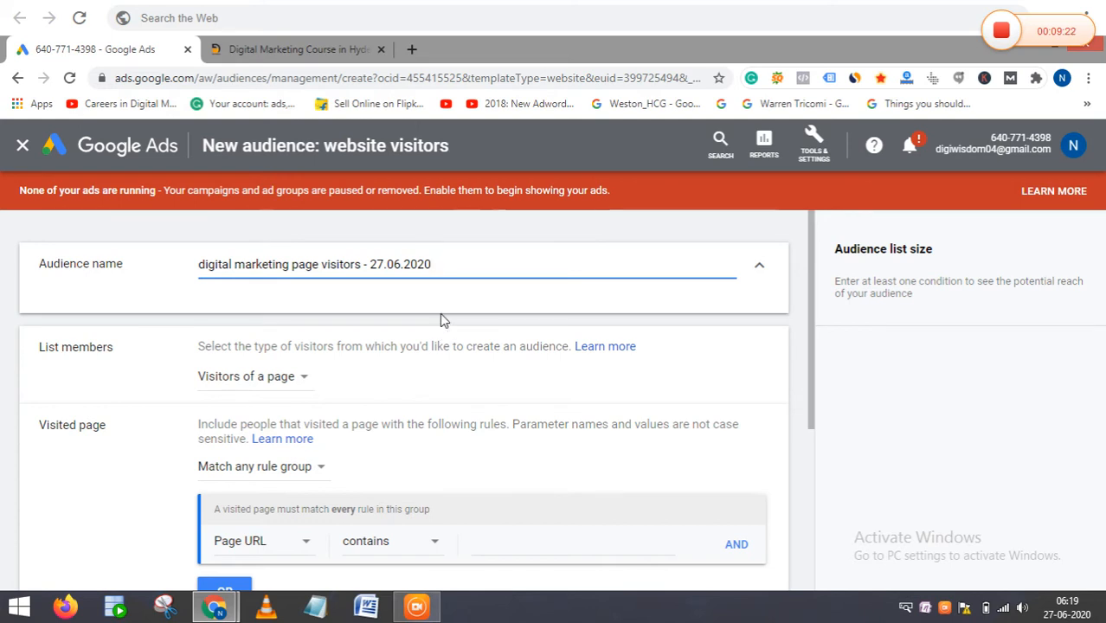
# Choose "Visitors of a page" for the list members and "Match any rule group" for the visited page
pyautogui.scroll(-1, 450, 325)
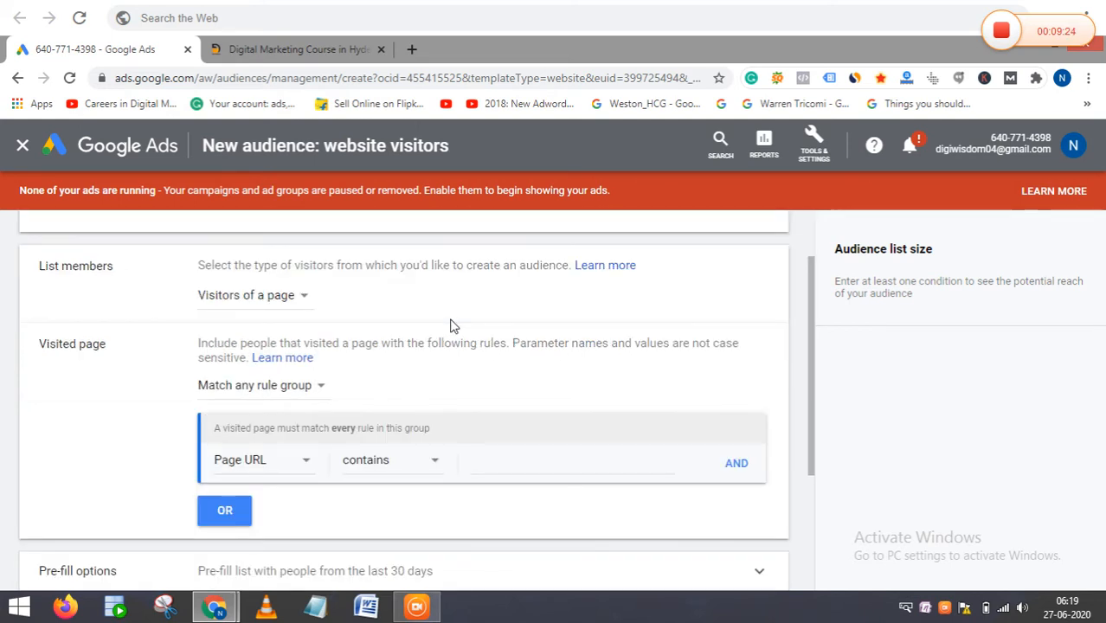
pyautogui.scroll(1, 450, 325)
pyautogui.moveTo(813, 294); pyautogui.dragTo(814, 338)
pyautogui.click(304, 303)
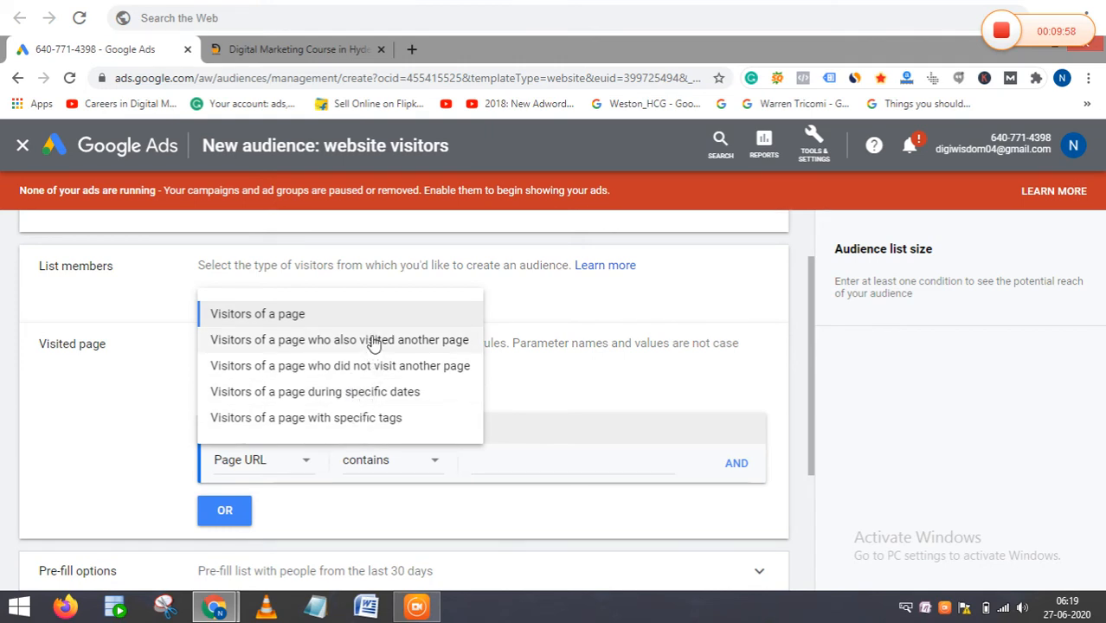
pyautogui.click(297, 314)
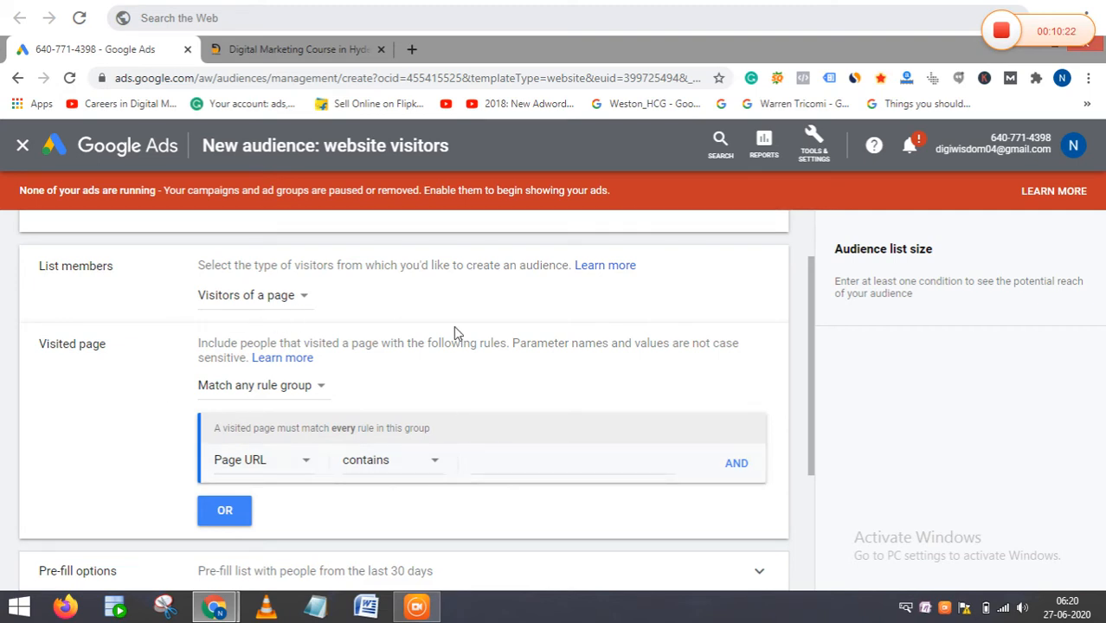
pyautogui.click(321, 389)
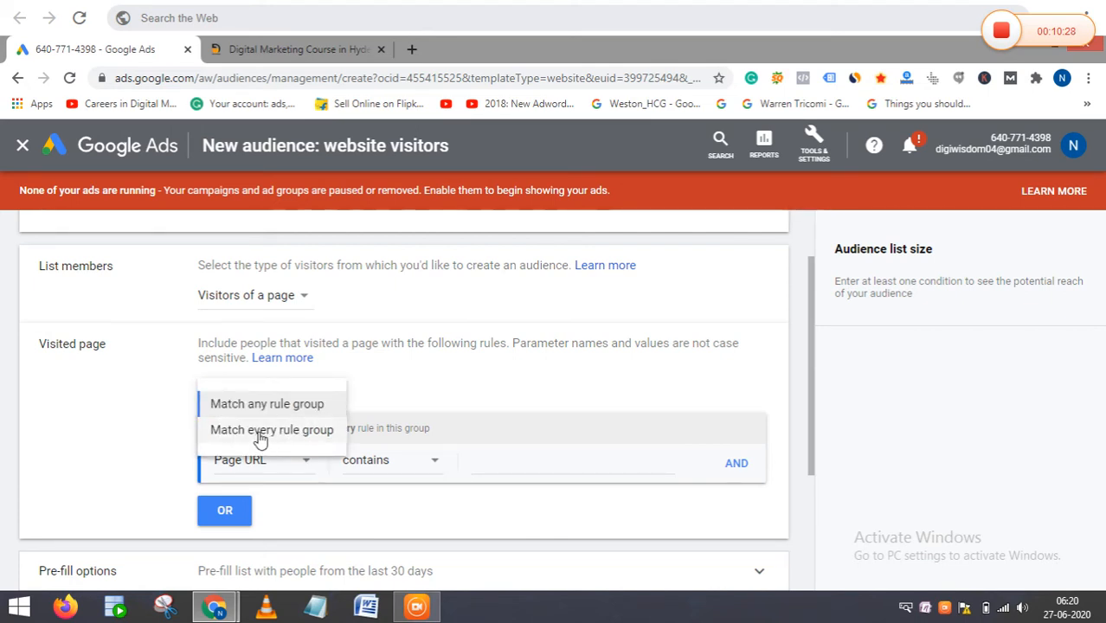
pyautogui.click(315, 409)
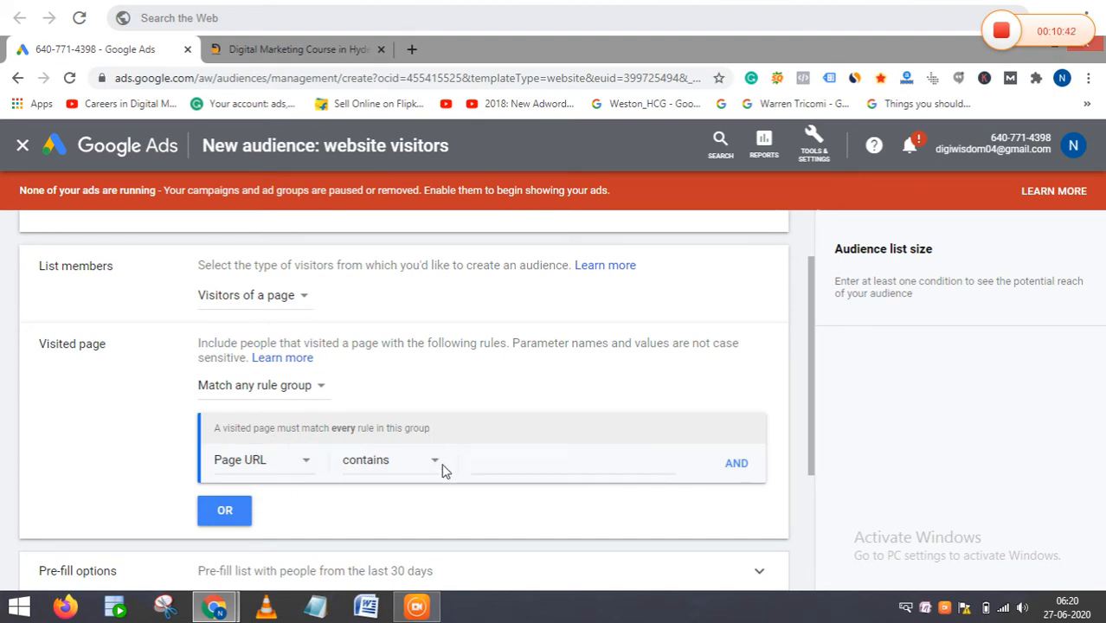
# Copy the full web address of the Digi Wisdom Digital Marketing course page for the visited page rule
pyautogui.scroll(-1, 614, 521)
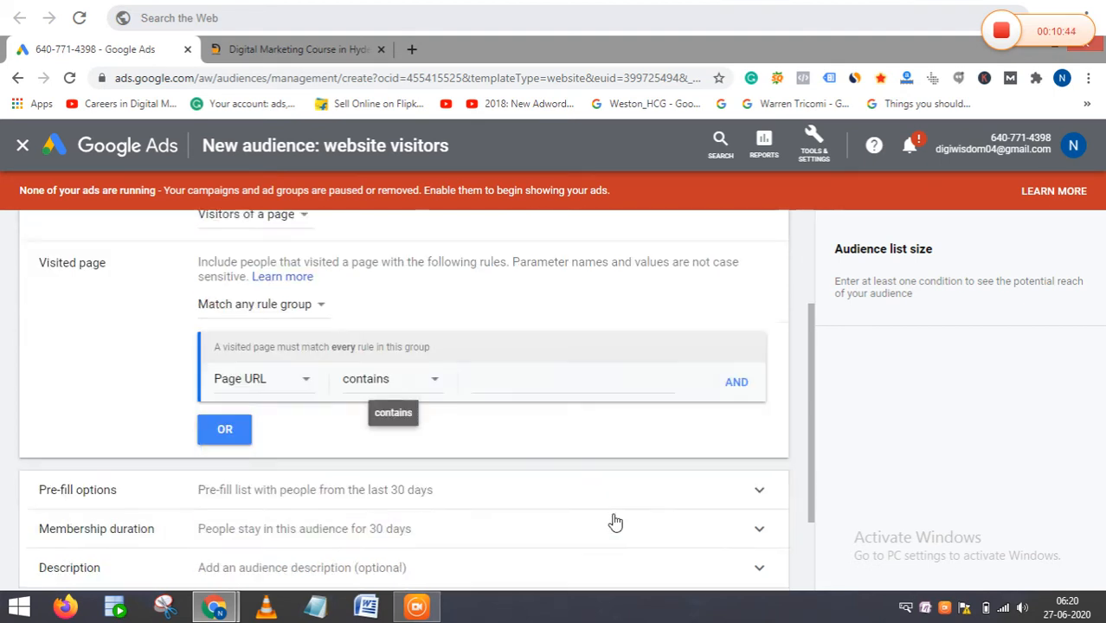
pyautogui.click(543, 377)
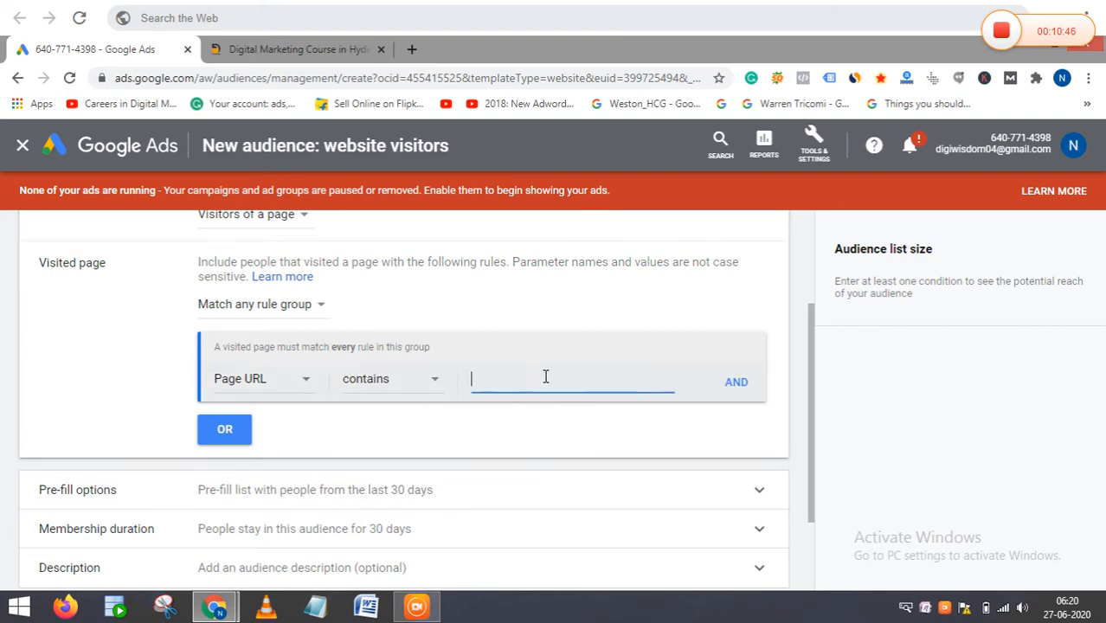
pyautogui.click(247, 41)
pyautogui.click(290, 80)
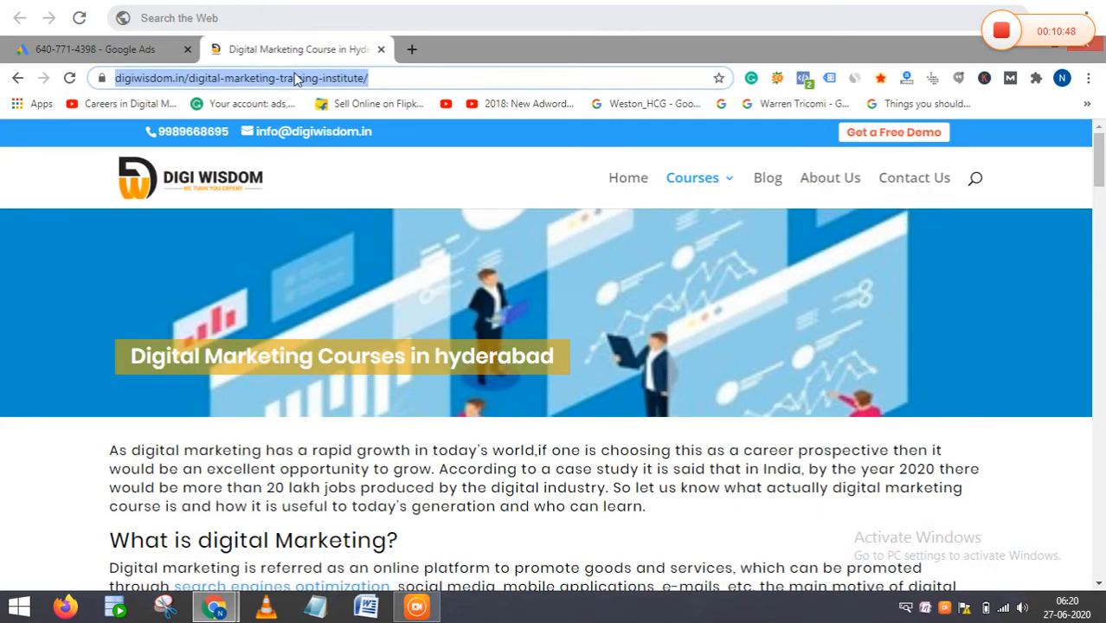
pyautogui.click(294, 76)
pyautogui.click(85, 54)
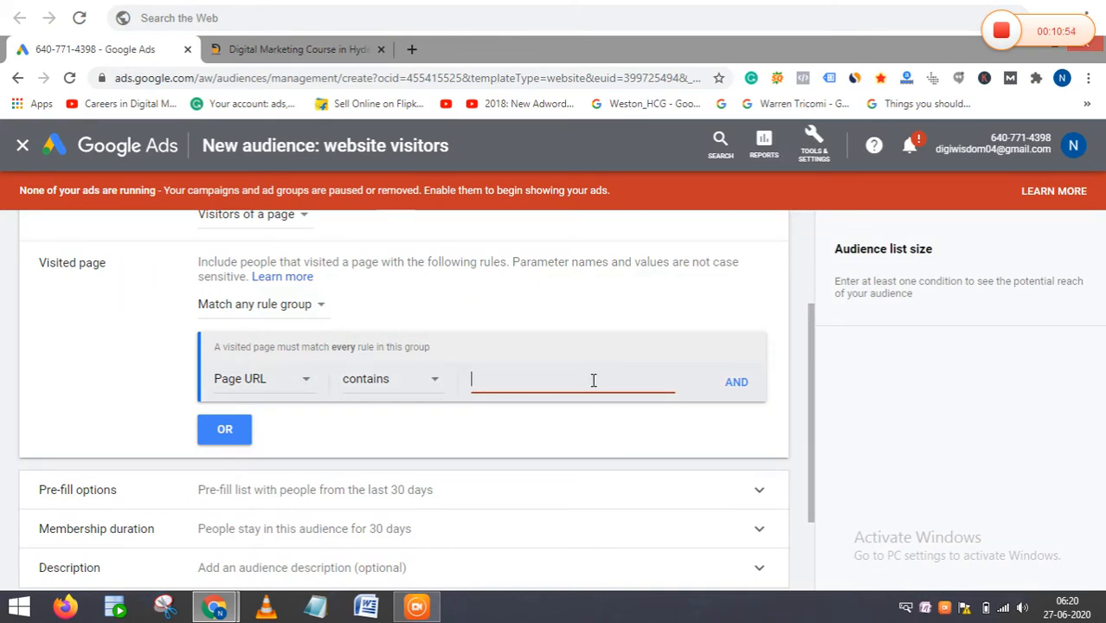
pyautogui.click(303, 77)
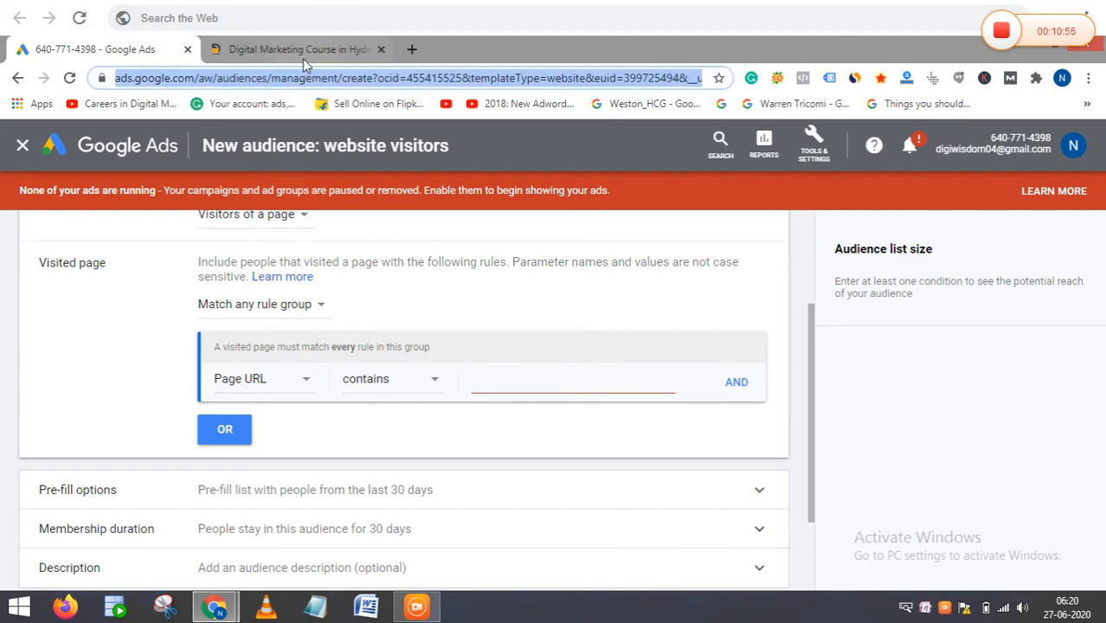
pyautogui.click(302, 53)
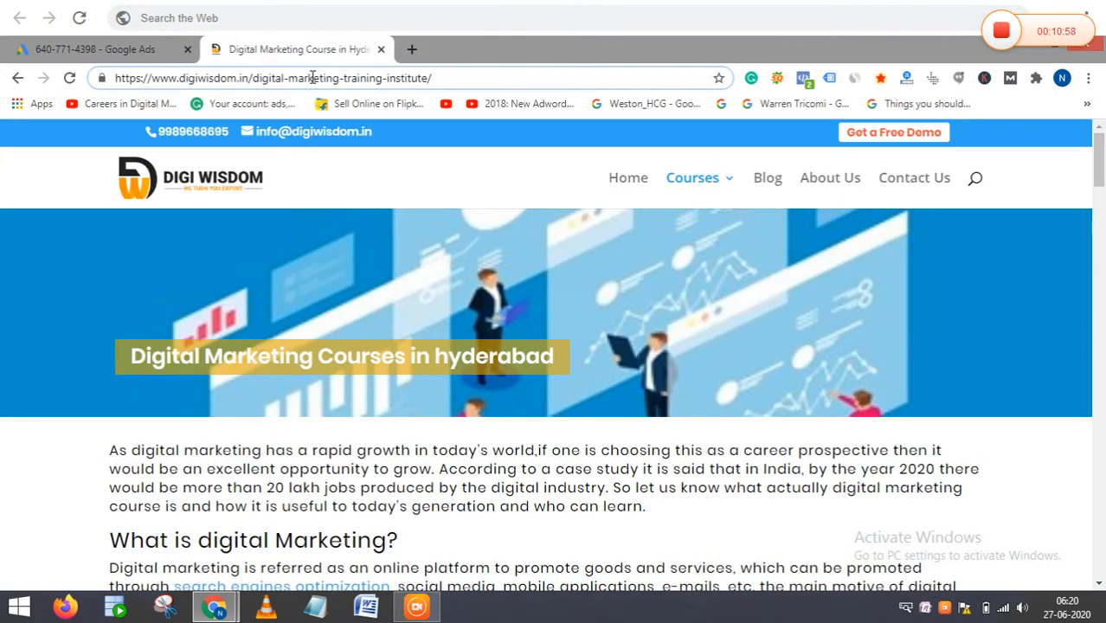
pyautogui.click(312, 77)
pyautogui.hotkey('ctrl', 'c')
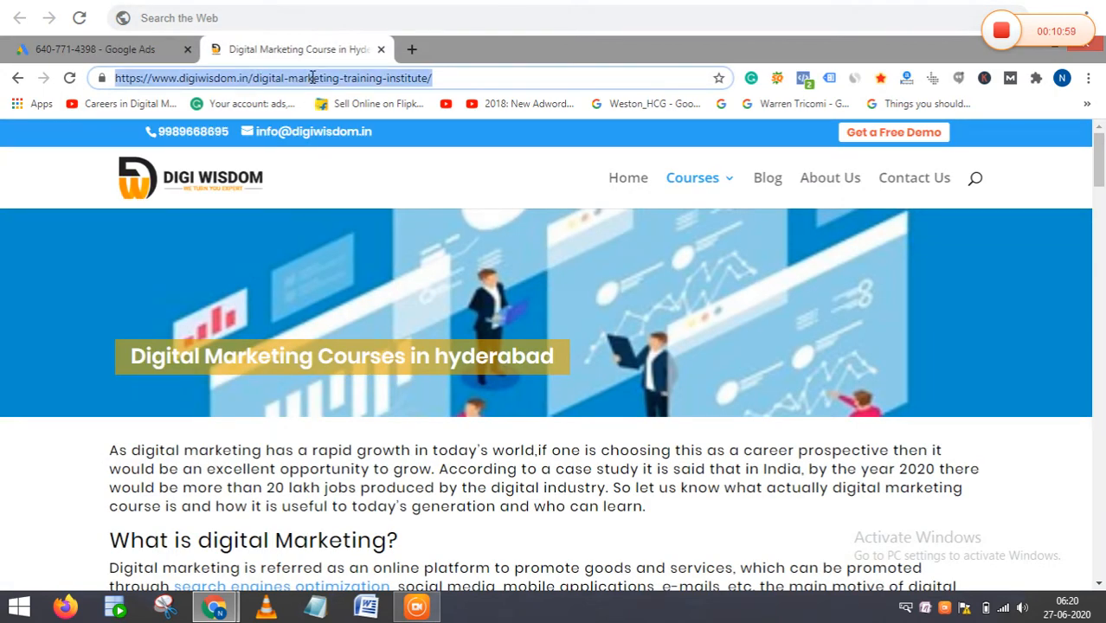
# Paste the course page address into the audience's Page URL rule and set its condition to "equals"
pyautogui.click(100, 50)
pyautogui.click(516, 388)
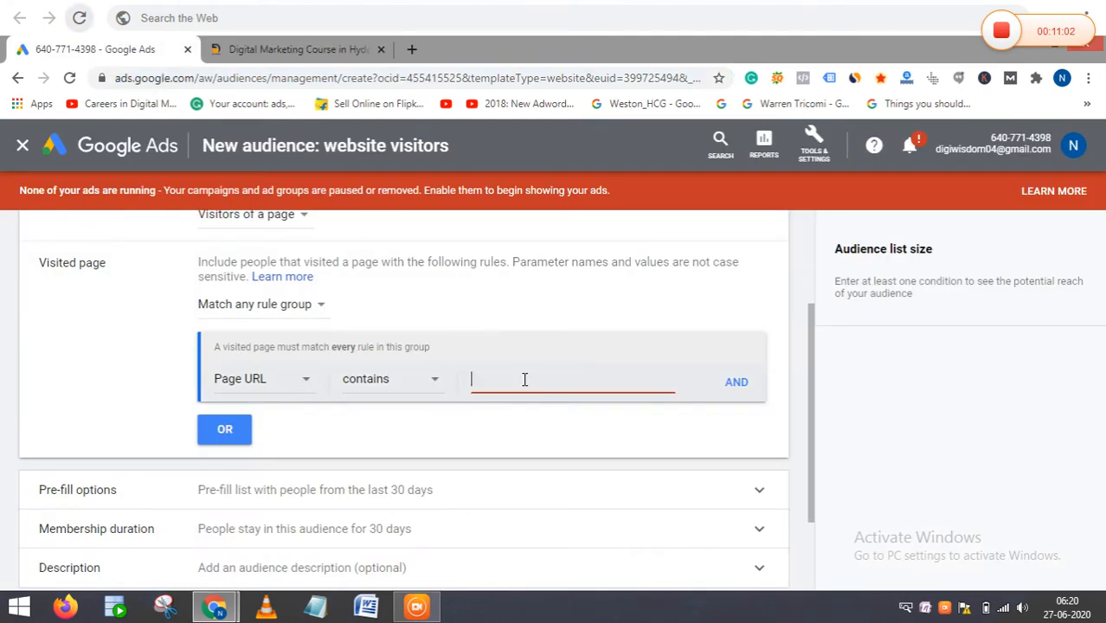
pyautogui.hotkey('ctrl', 'v')
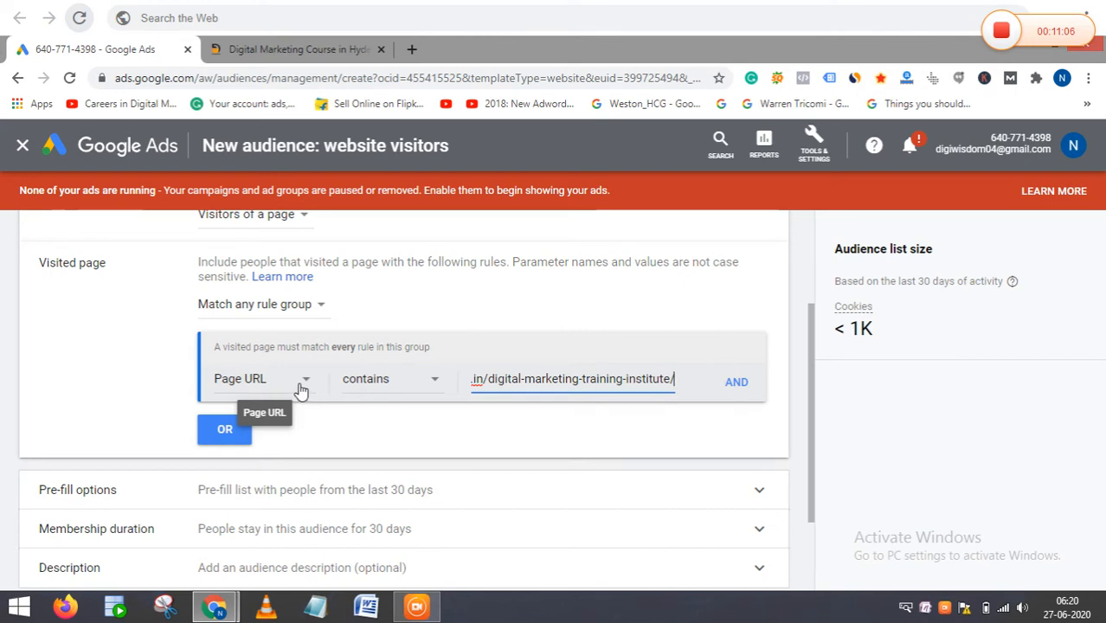
pyautogui.click(412, 386)
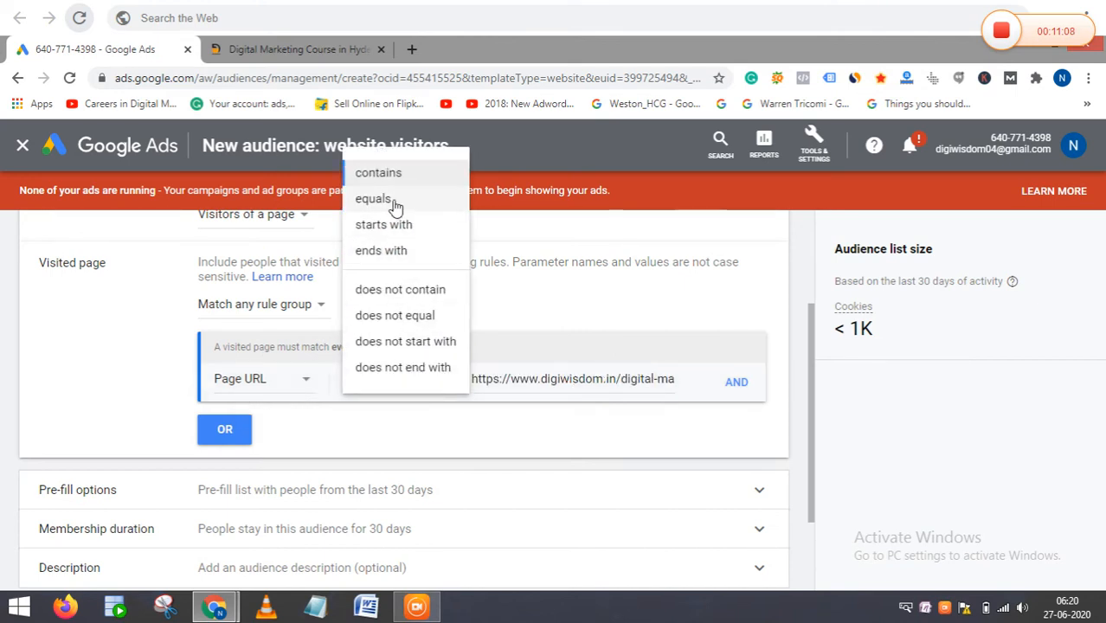
pyautogui.click(391, 202)
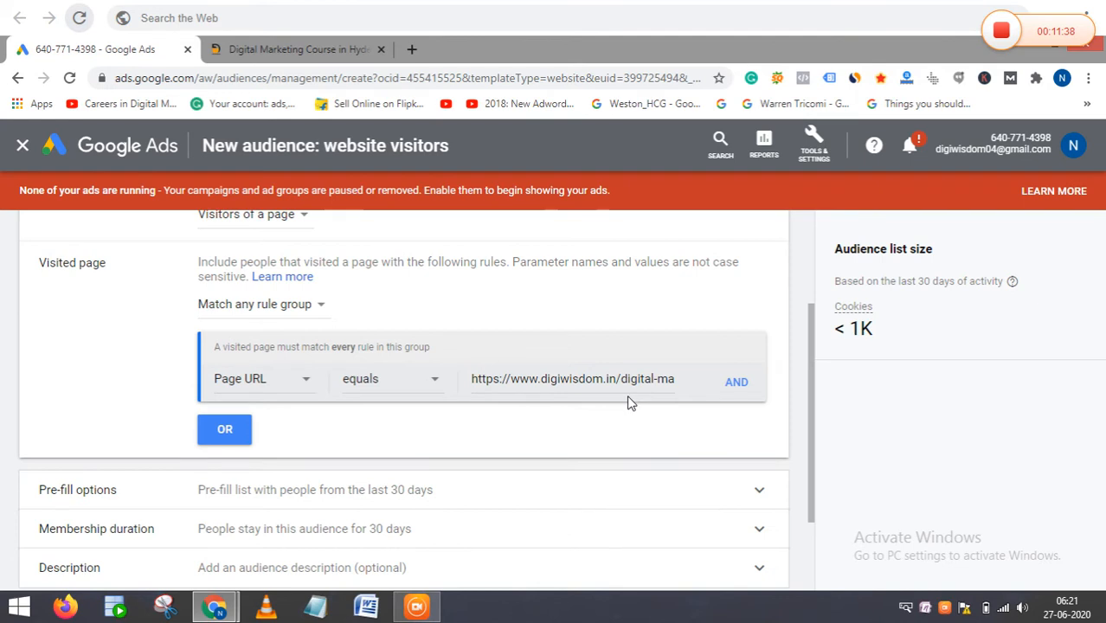
# Set the audience's pre-fill option to "Start with an empty list"
pyautogui.scroll(2, 629, 424)
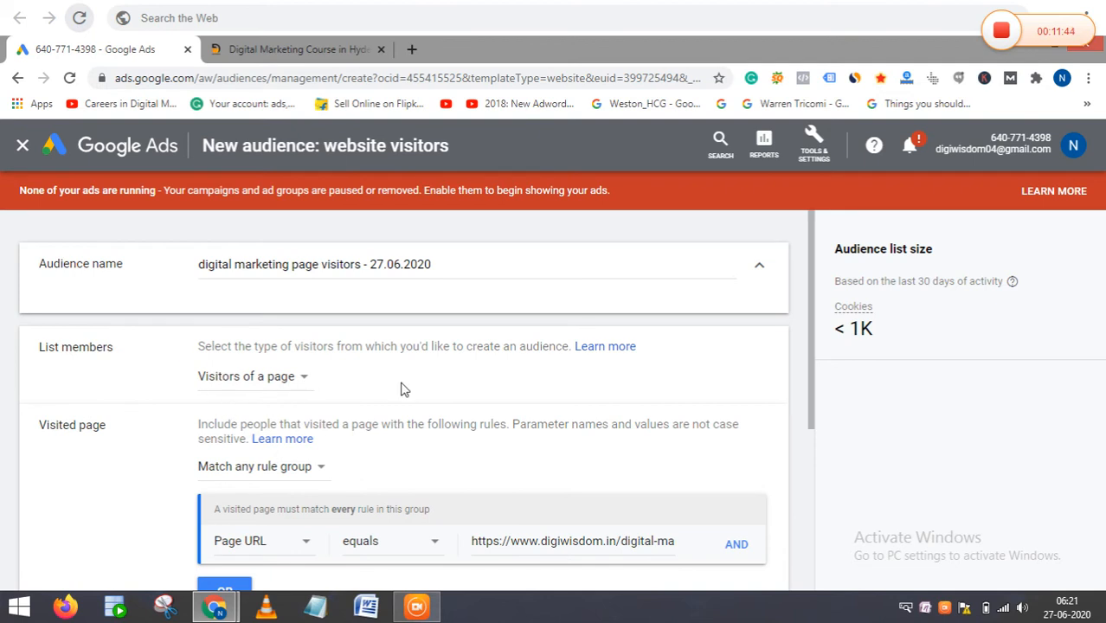
pyautogui.scroll(-2, 419, 392)
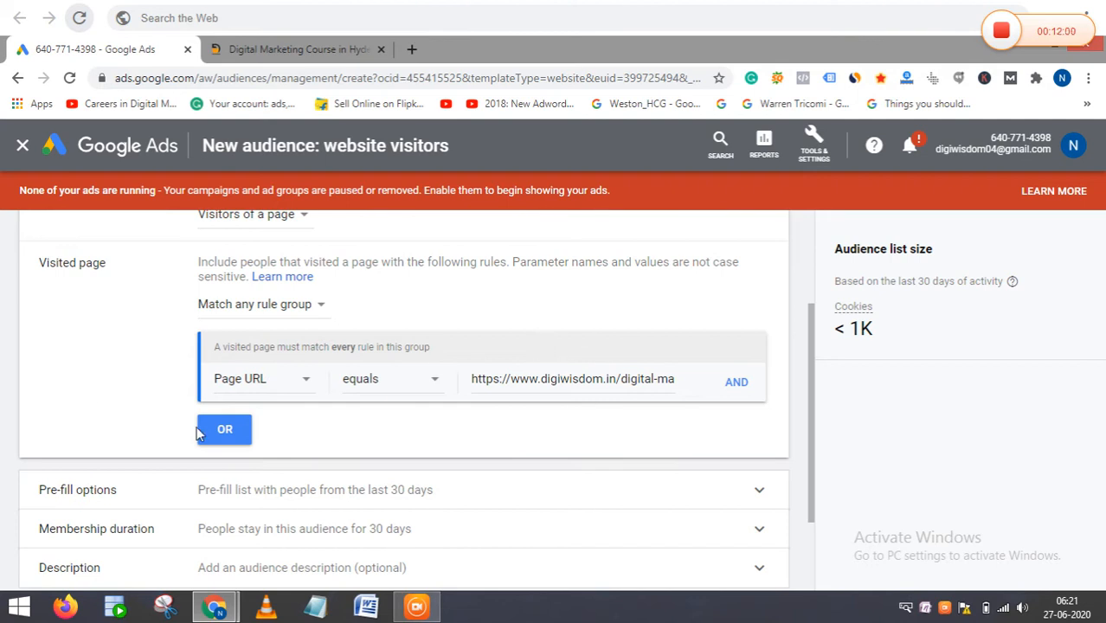
pyautogui.scroll(-2, 555, 440)
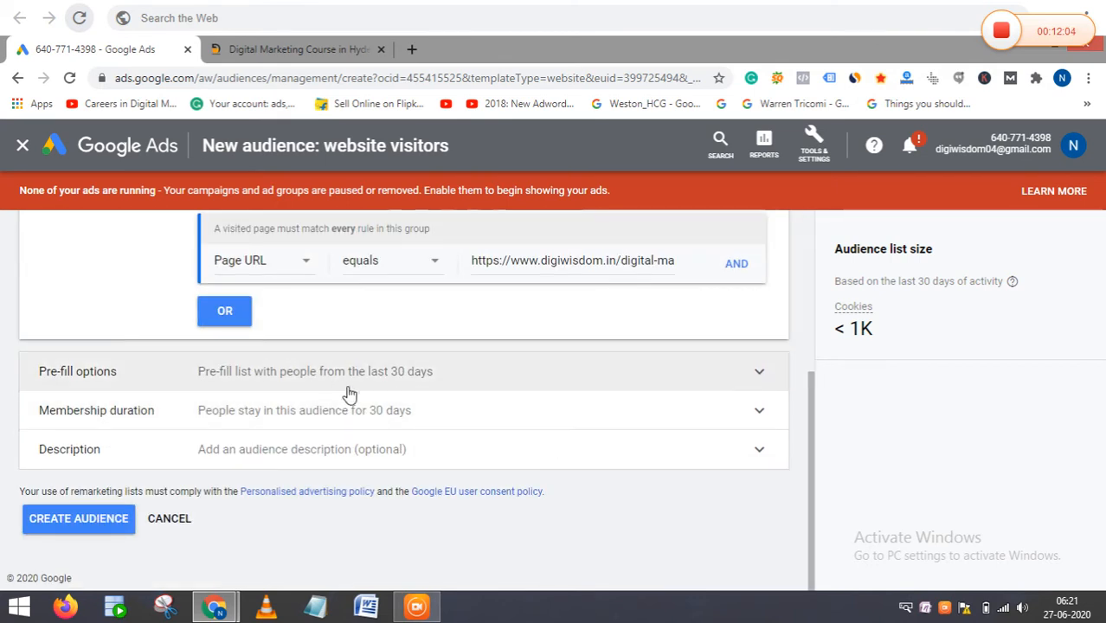
pyautogui.click(762, 377)
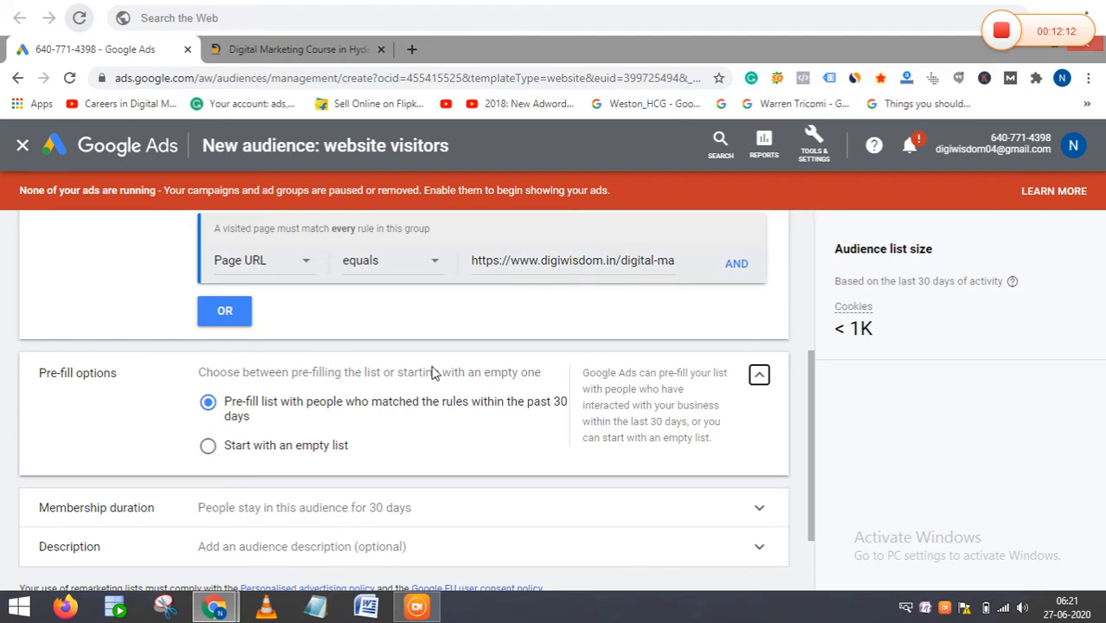
pyautogui.click(209, 447)
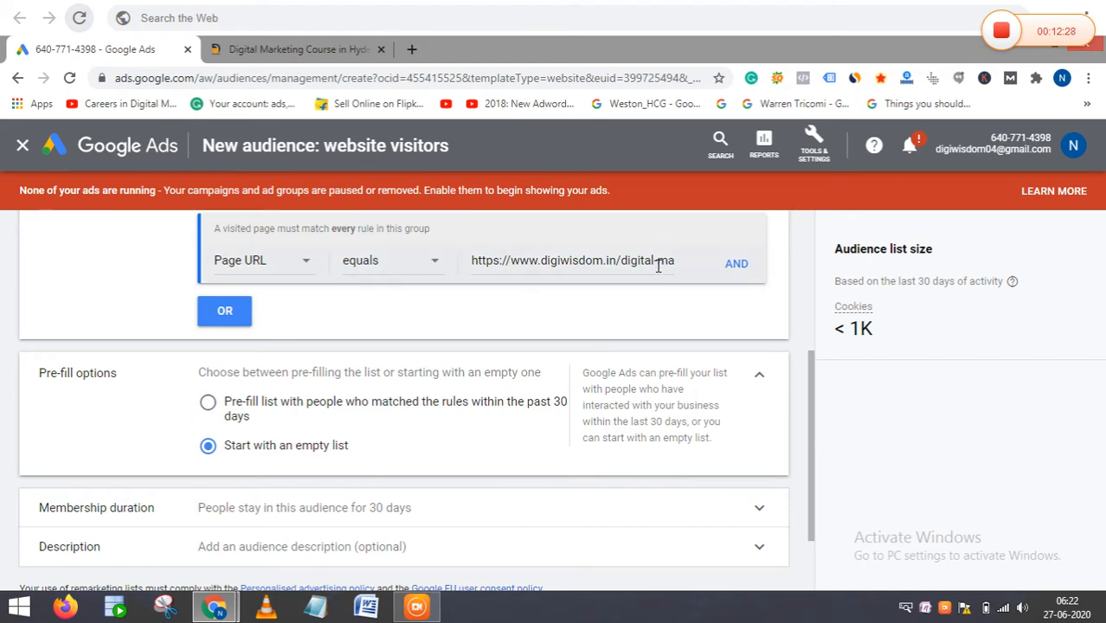
pyautogui.click(217, 410)
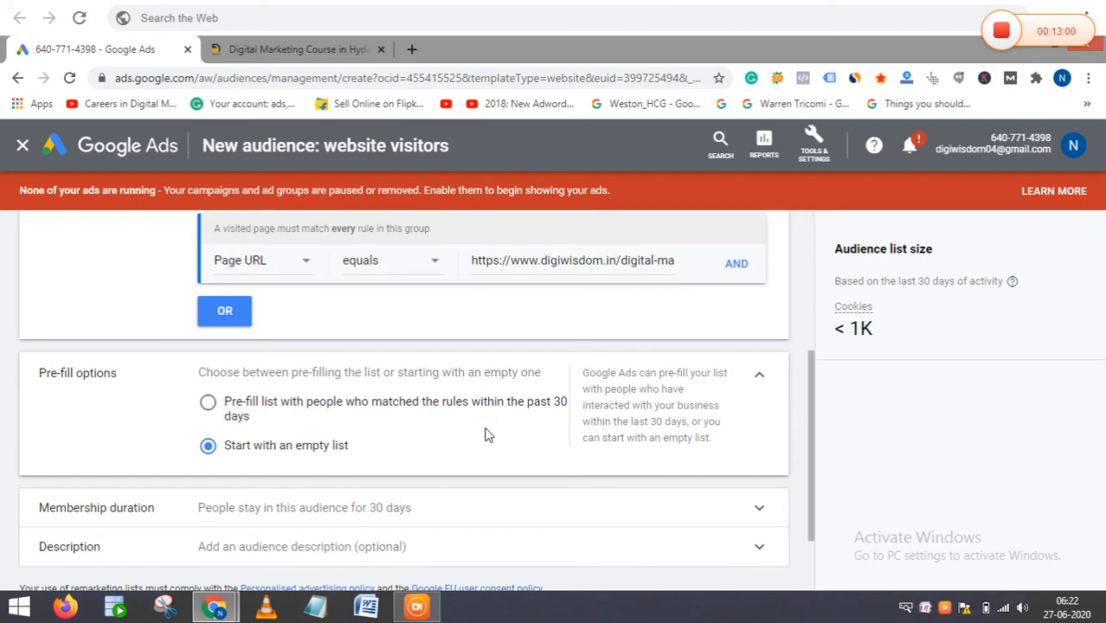
# Expand the membership duration setting and review it together with the audience's name, list members and visited page rule
pyautogui.scroll(-1, 486, 437)
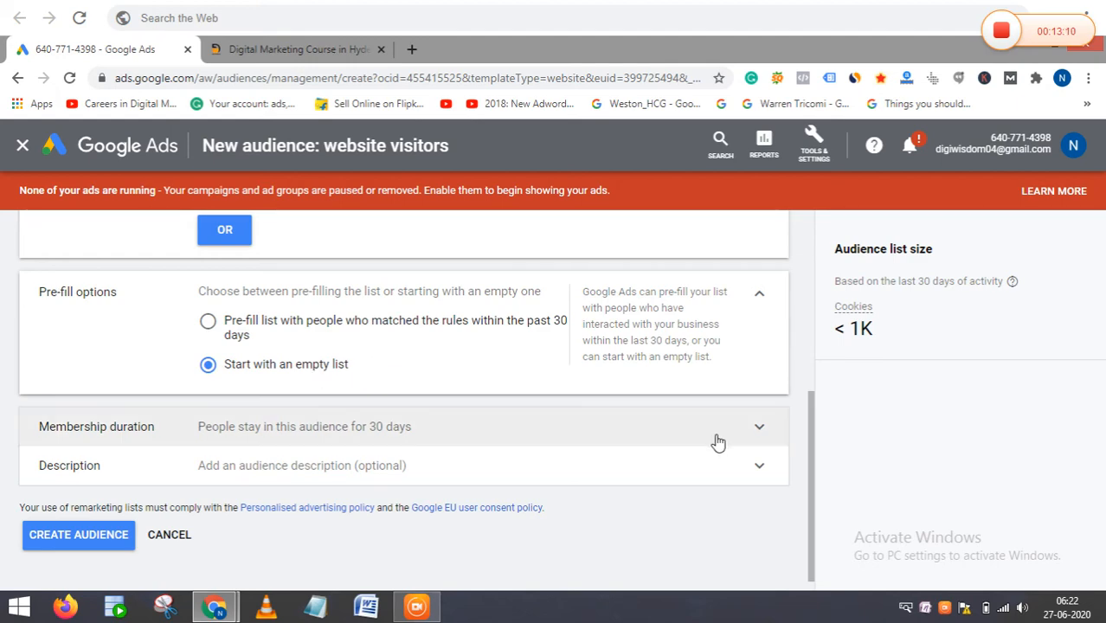
pyautogui.click(749, 429)
pyautogui.scroll(-2, 656, 424)
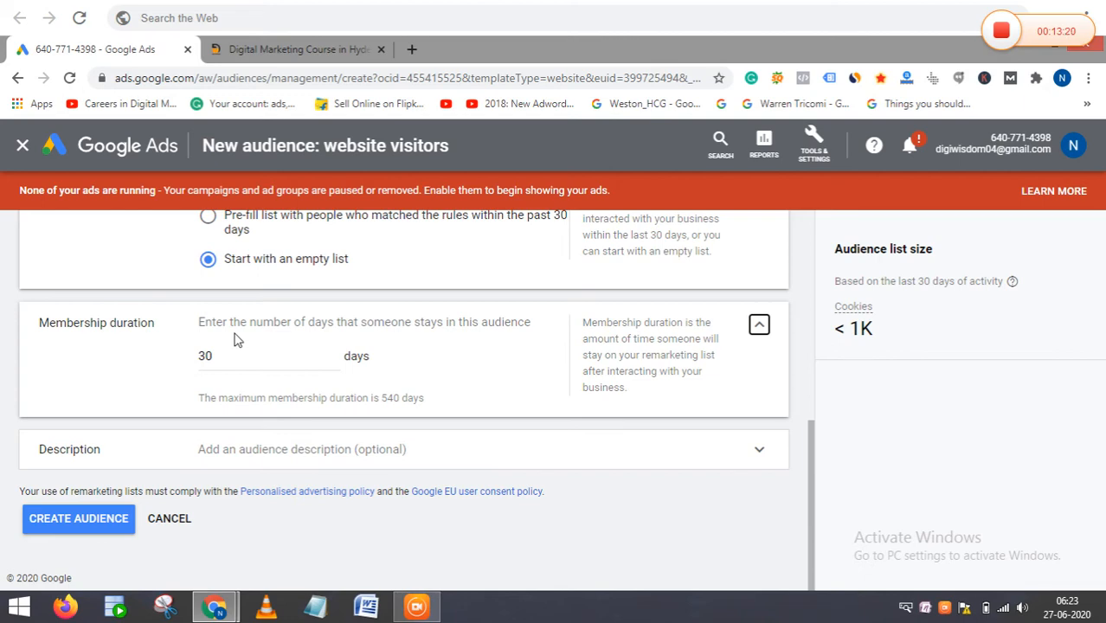
pyautogui.scroll(2, 444, 502)
pyautogui.scroll(3, 444, 503)
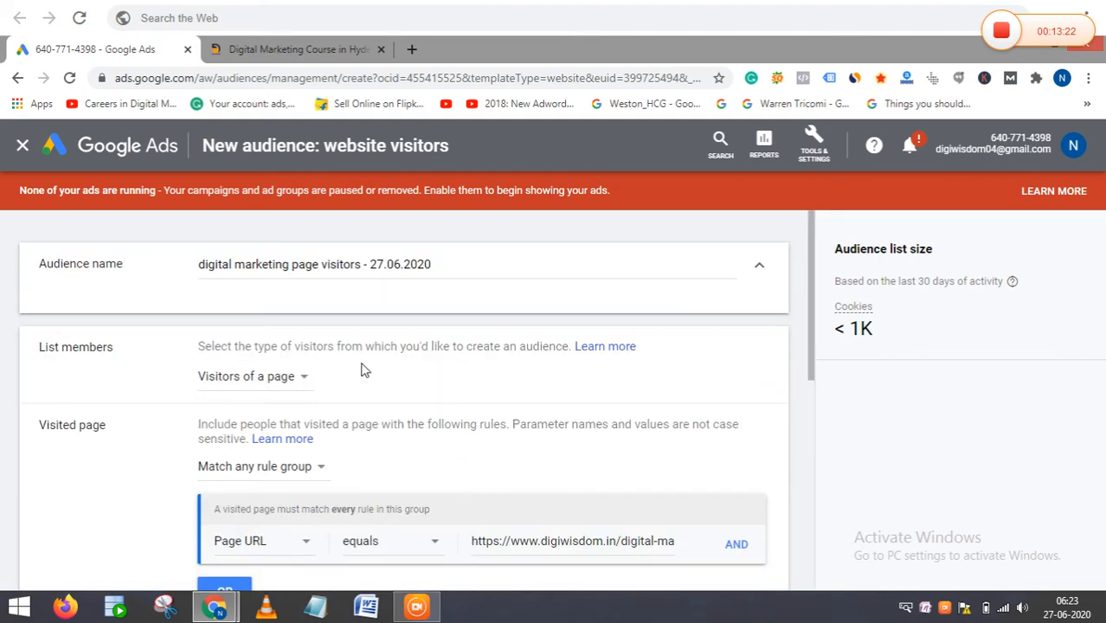
pyautogui.scroll(-4, 469, 400)
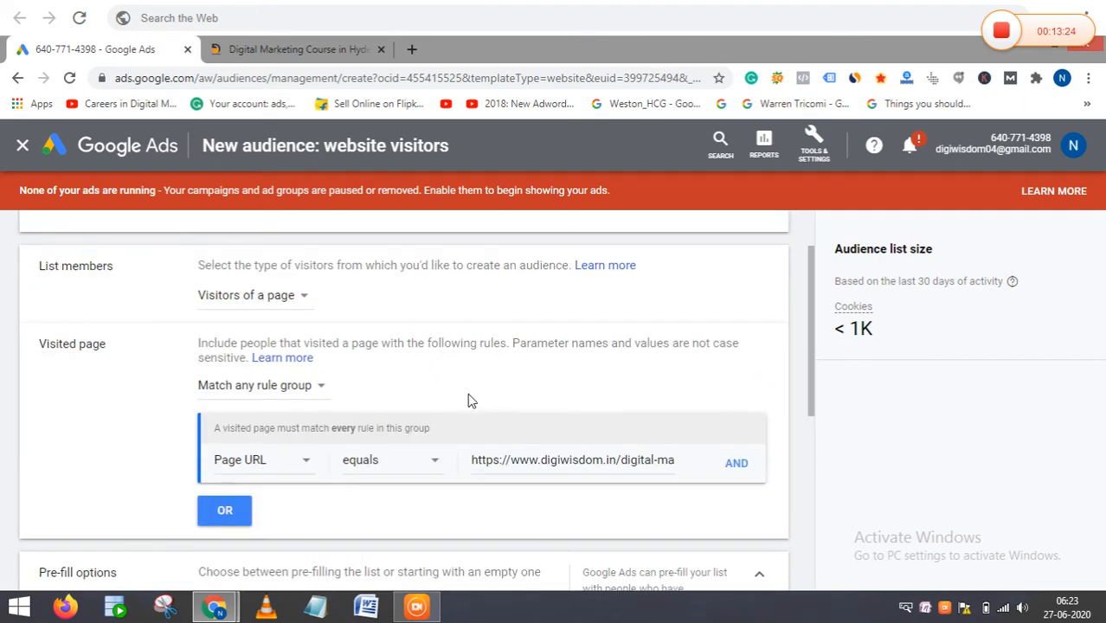
pyautogui.scroll(-2, 470, 400)
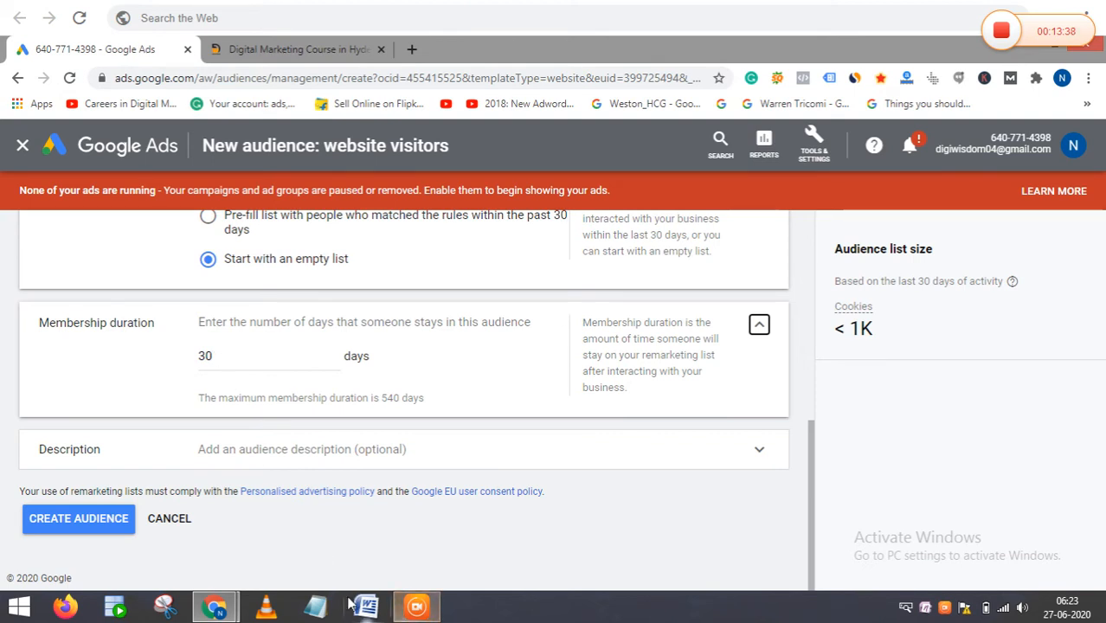
# Switch to Notepad and write the note "27.06.2020 - 30 days" to illustrate the membership duration
pyautogui.click(316, 606)
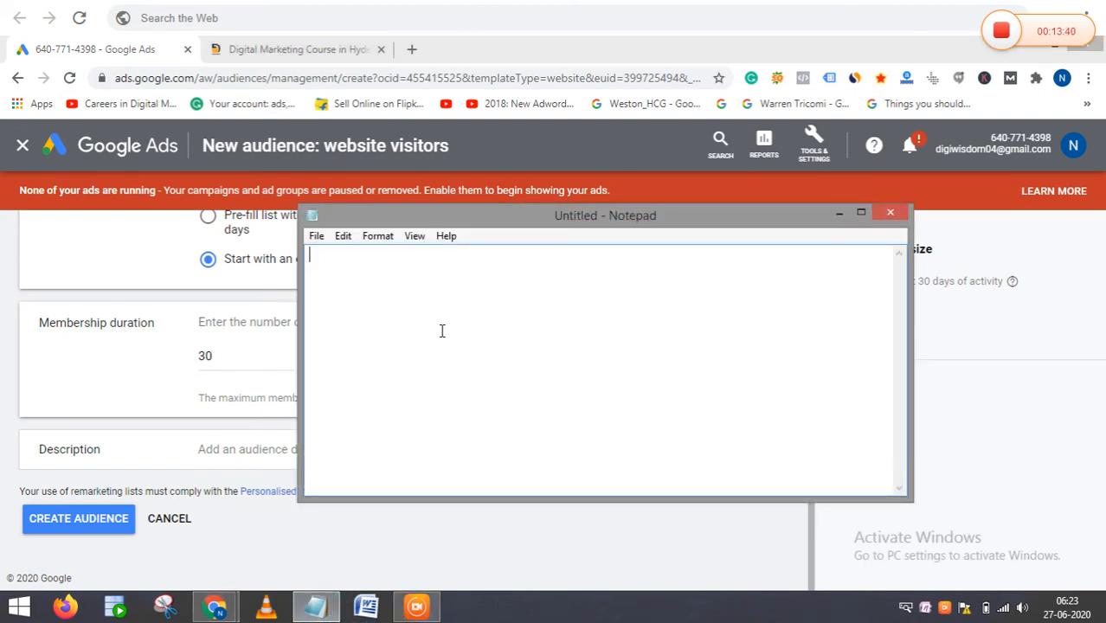
pyautogui.write('27.06.2020 - 30 days')
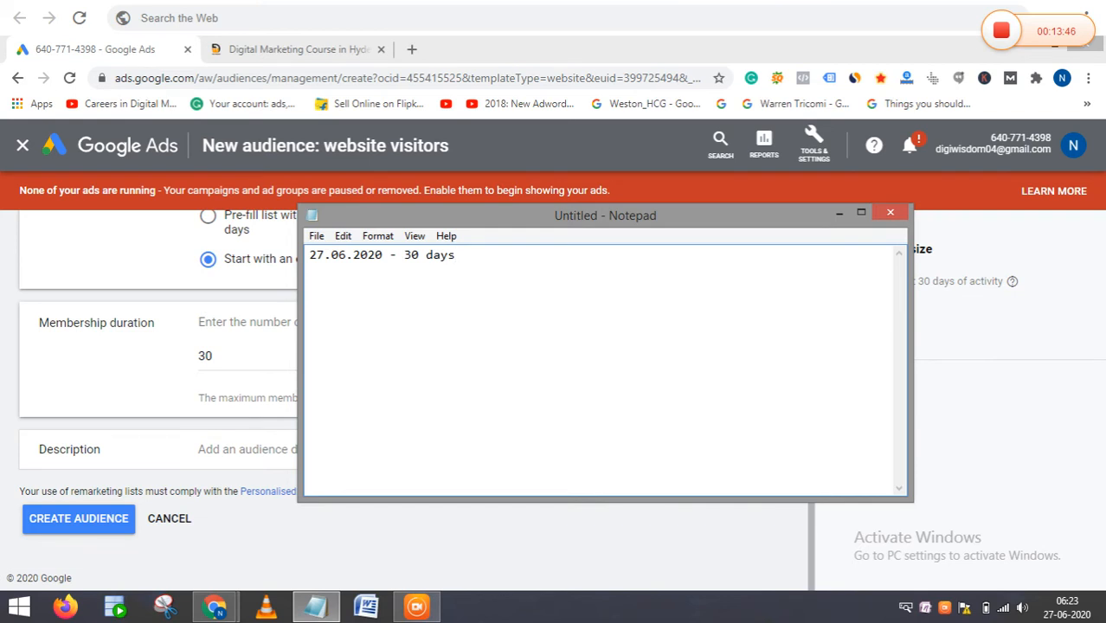
# Add the note lines "27.07.2020 -" and "28.07.2020 - deleted from this list" below the first dated line
pyautogui.press('Return')
pyautogui.write('27.07.2020 -')
pyautogui.press('Up')
pyautogui.press('Down')
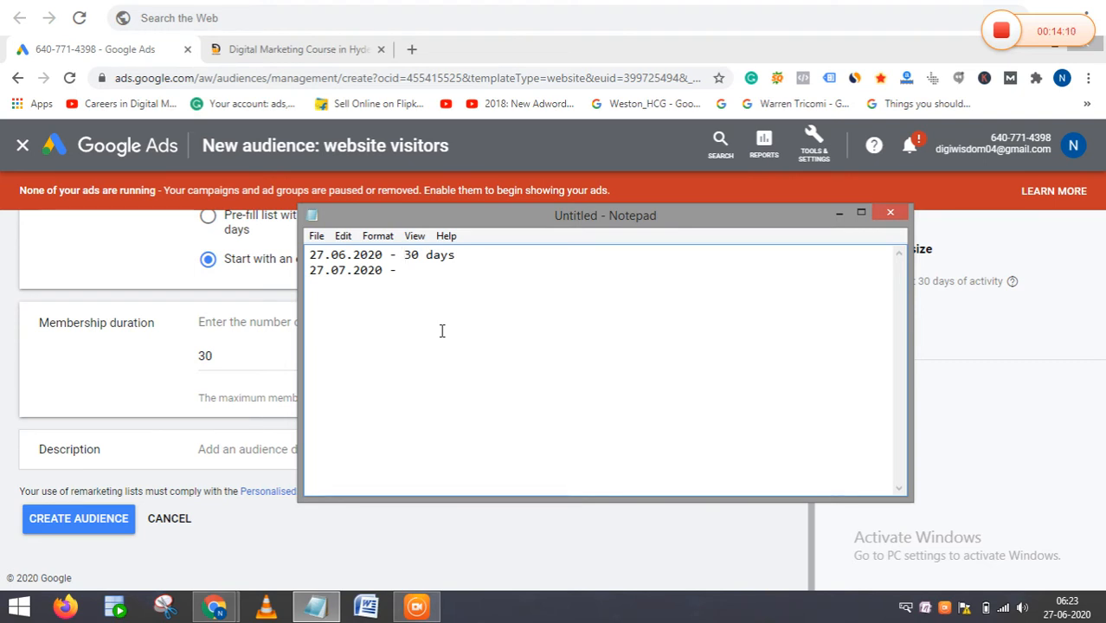
pyautogui.press('Return')
pyautogui.write('28.07.2020 - ')
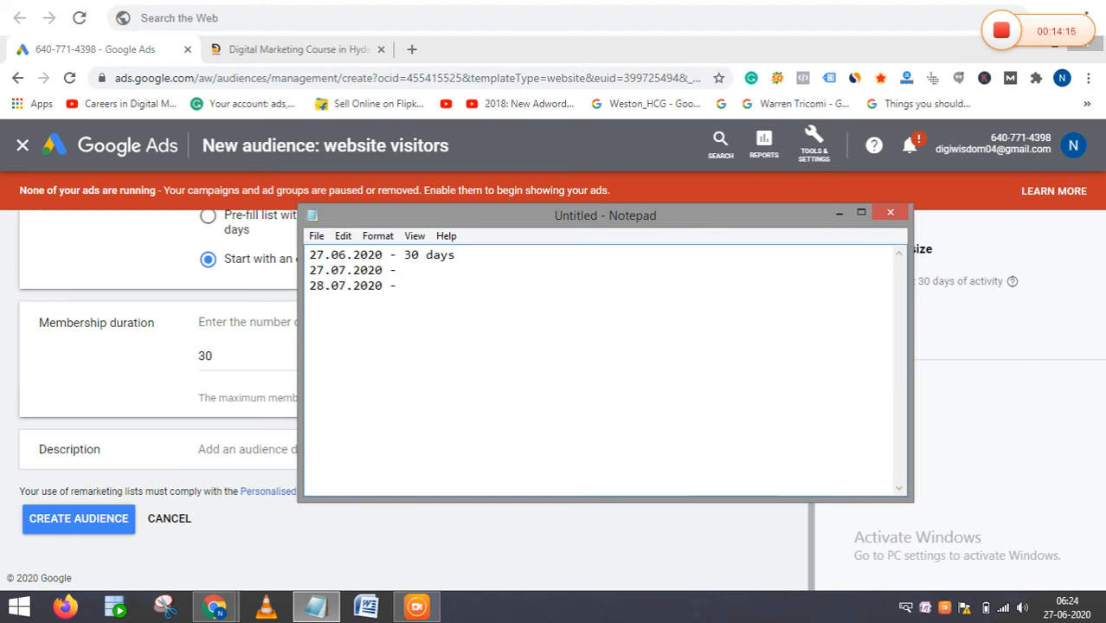
pyautogui.write('deleted from th')
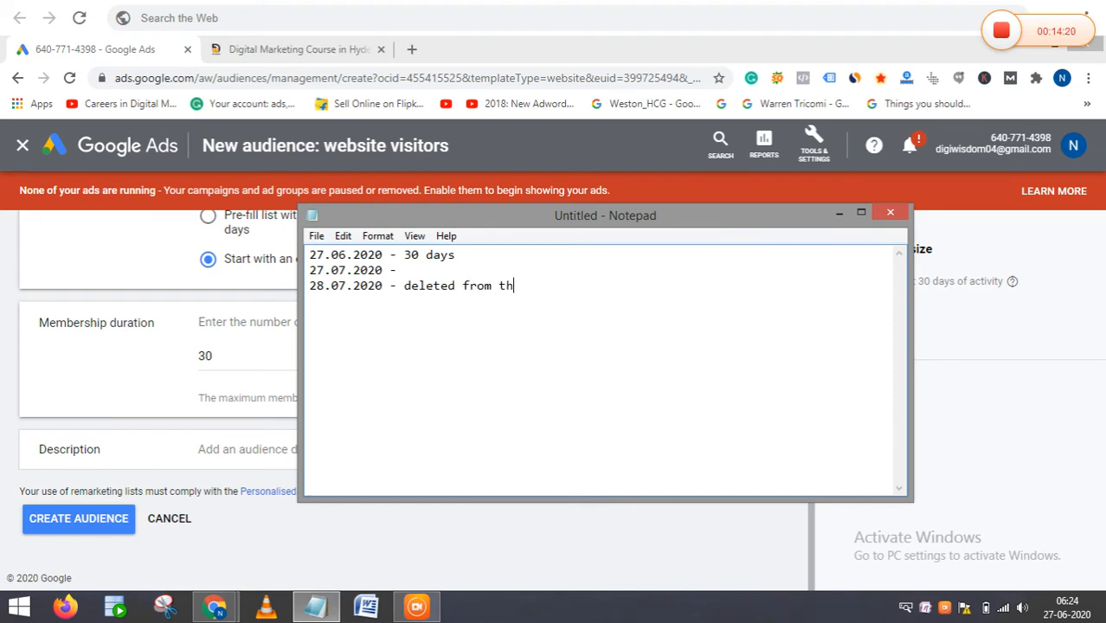
pyautogui.write('is list')
pyautogui.moveTo(311, 270); pyautogui.dragTo(376, 255)
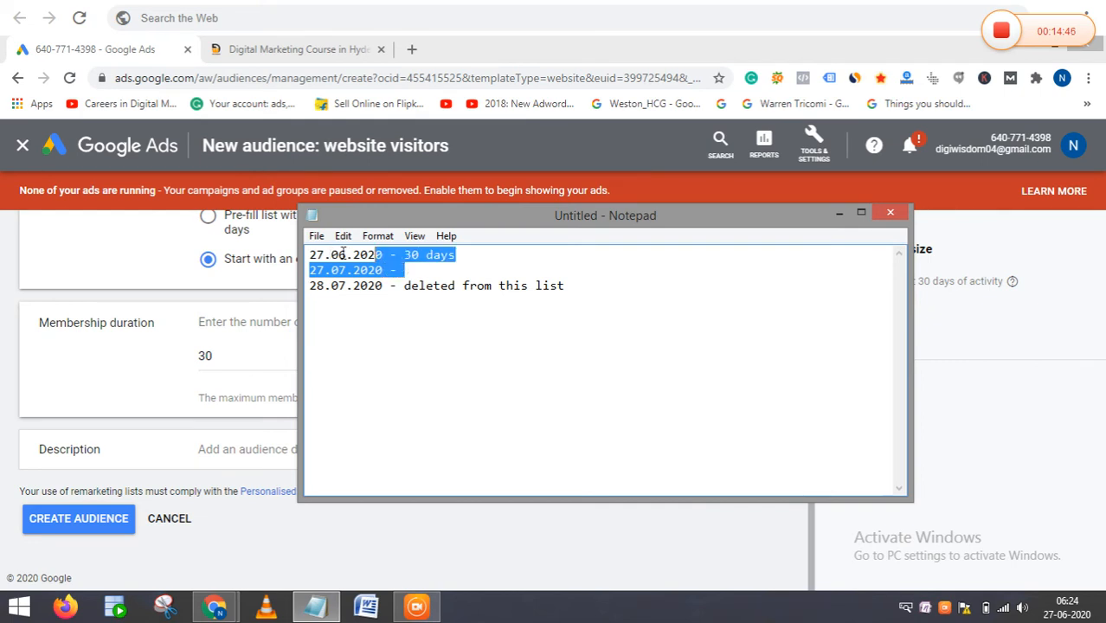
pyautogui.click(397, 269)
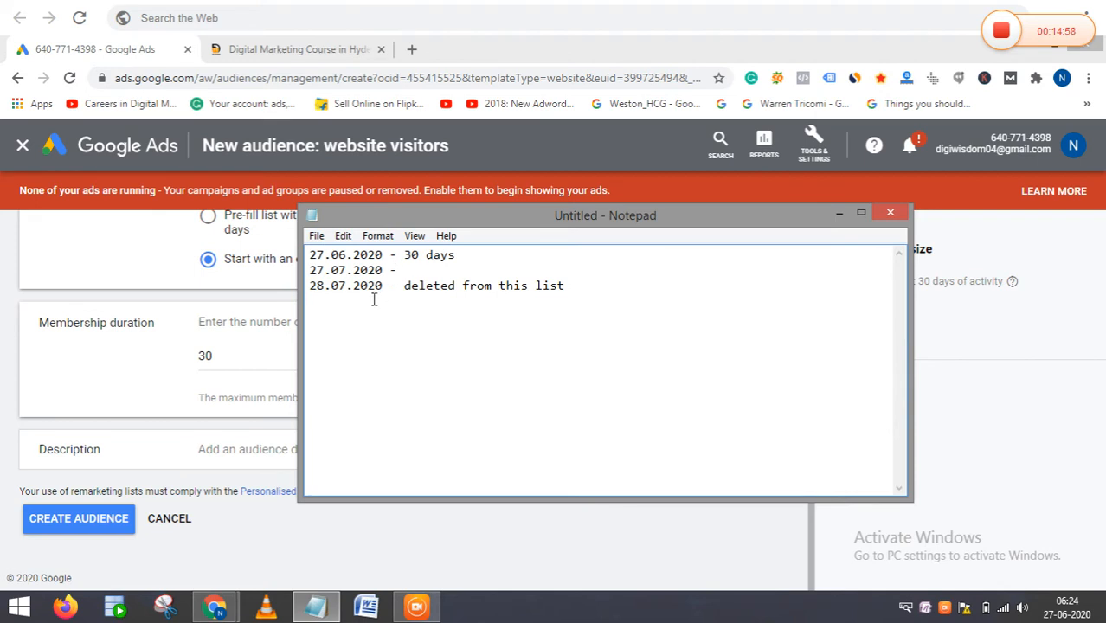
# Switch back to Google Ads and set the audience's membership duration to 540 days
pyautogui.click(840, 215)
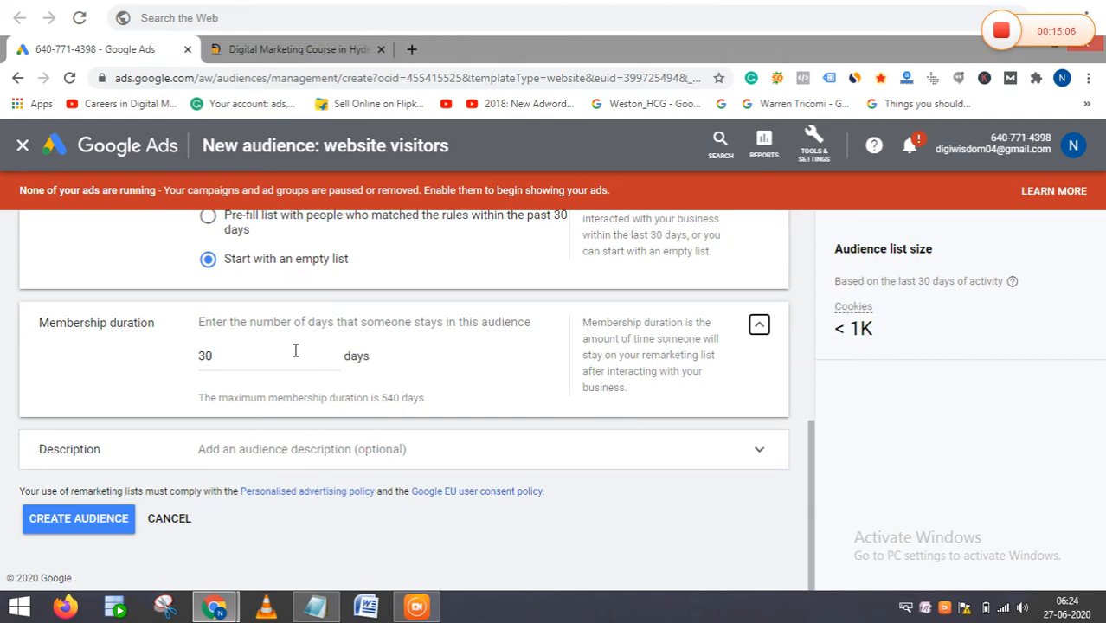
pyautogui.click(235, 360)
pyautogui.moveTo(235, 360); pyautogui.dragTo(184, 354)
pyautogui.write('540')
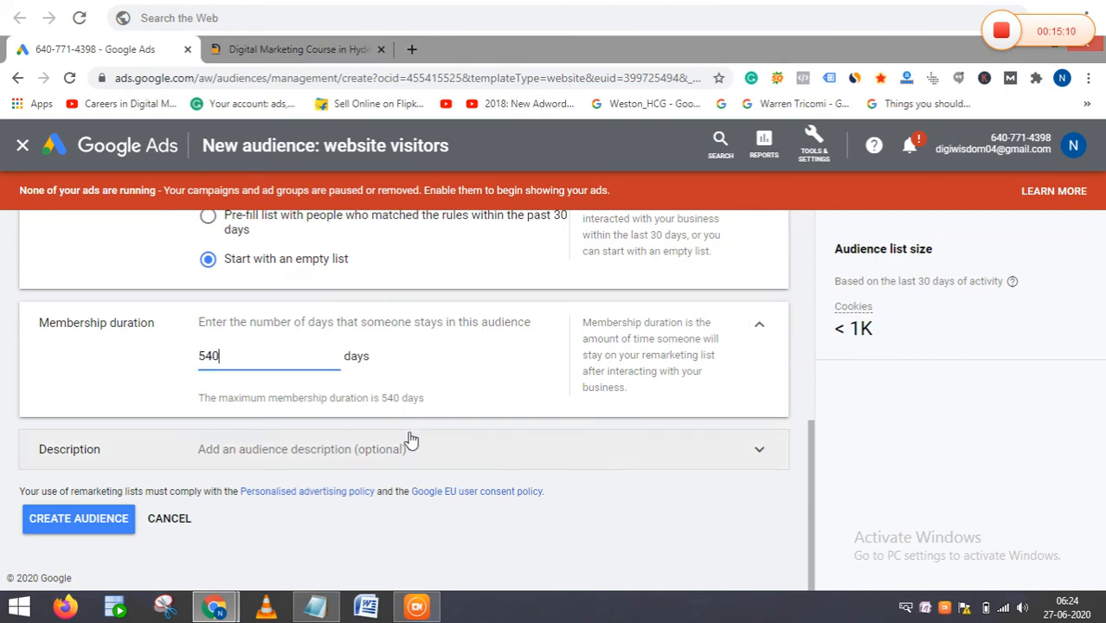
pyautogui.moveTo(438, 402); pyautogui.dragTo(195, 413)
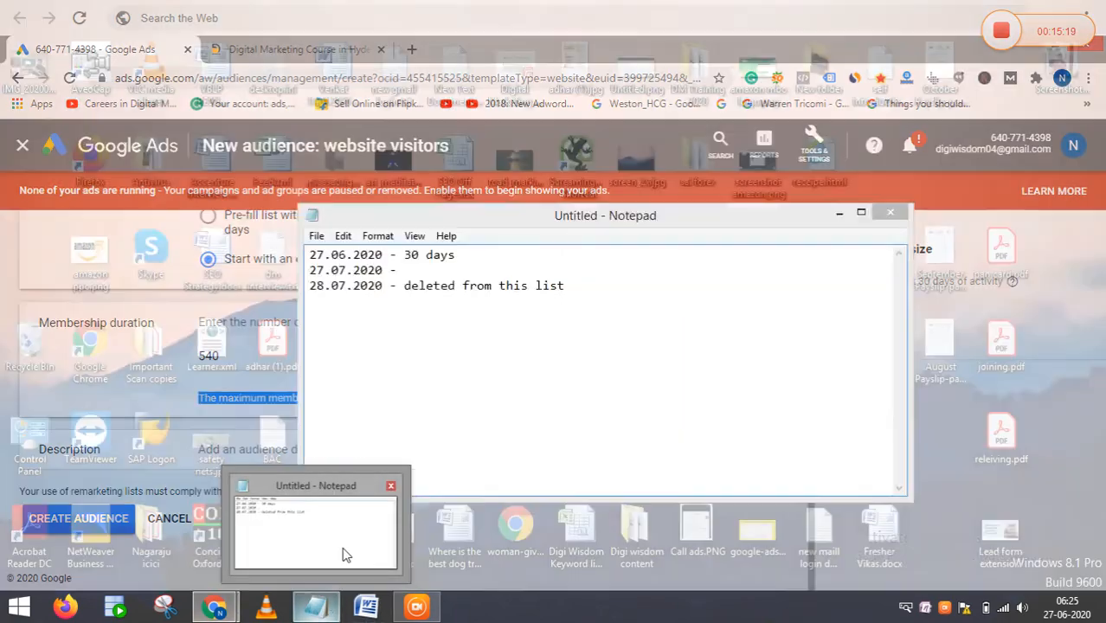
# Switch to Notepad, change the duration in the 27.06.2020 note to 540 days and insert a blank line below it
pyautogui.click(346, 549)
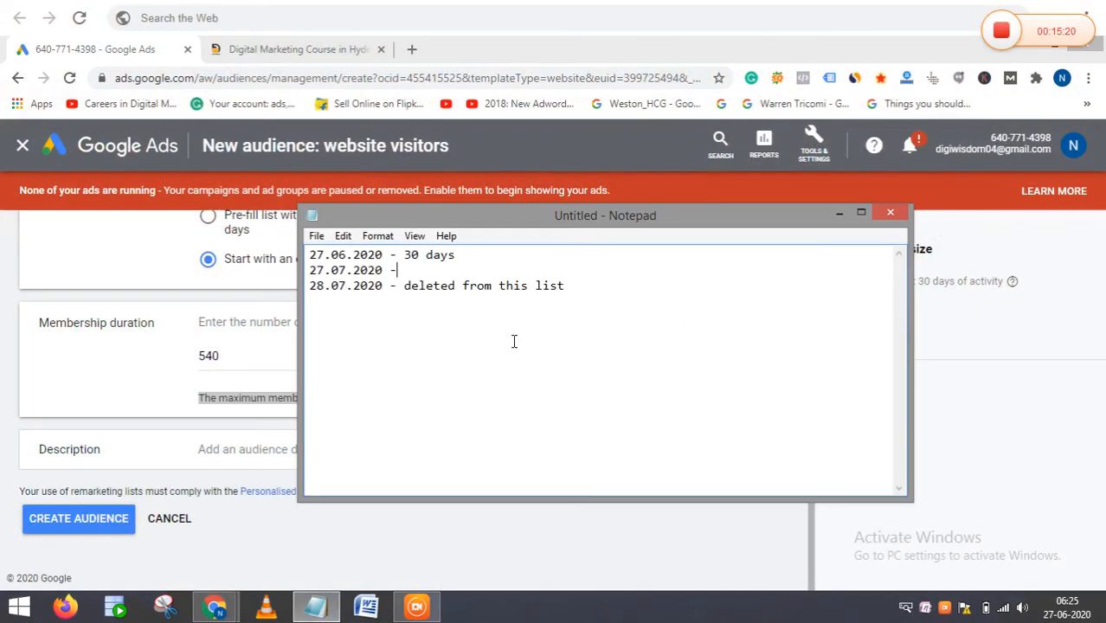
pyautogui.click(598, 286)
pyautogui.moveTo(404, 286); pyautogui.dragTo(570, 288)
pyautogui.click(578, 285)
pyautogui.press('Return')
pyautogui.press('Return')
pyautogui.click(408, 270)
pyautogui.moveTo(410, 256); pyautogui.dragTo(473, 259)
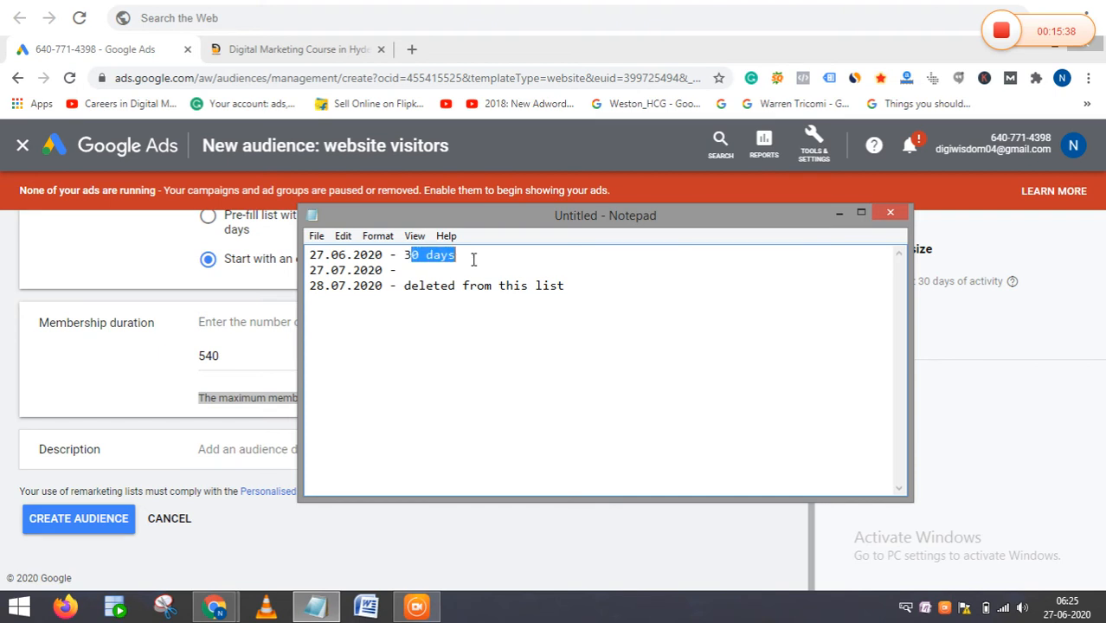
pyautogui.click(473, 260)
pyautogui.press('Left')
pyautogui.press('Left')
pyautogui.press('Left')
pyautogui.press('Left')
pyautogui.press('Left')
pyautogui.press('Left')
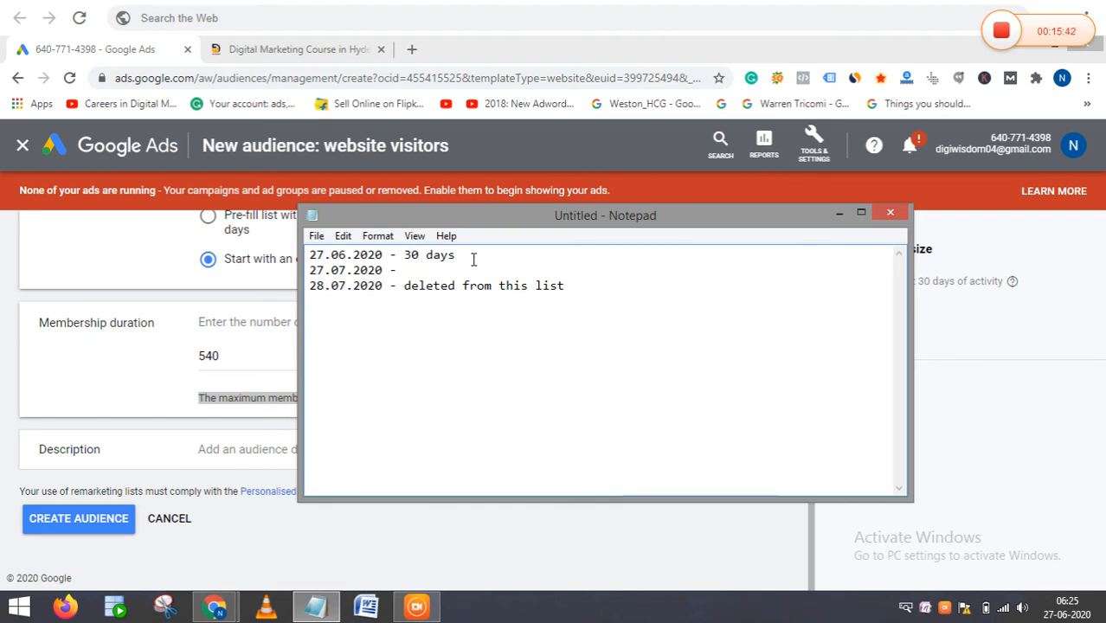
pyautogui.press('BackSpace')
pyautogui.write('54')
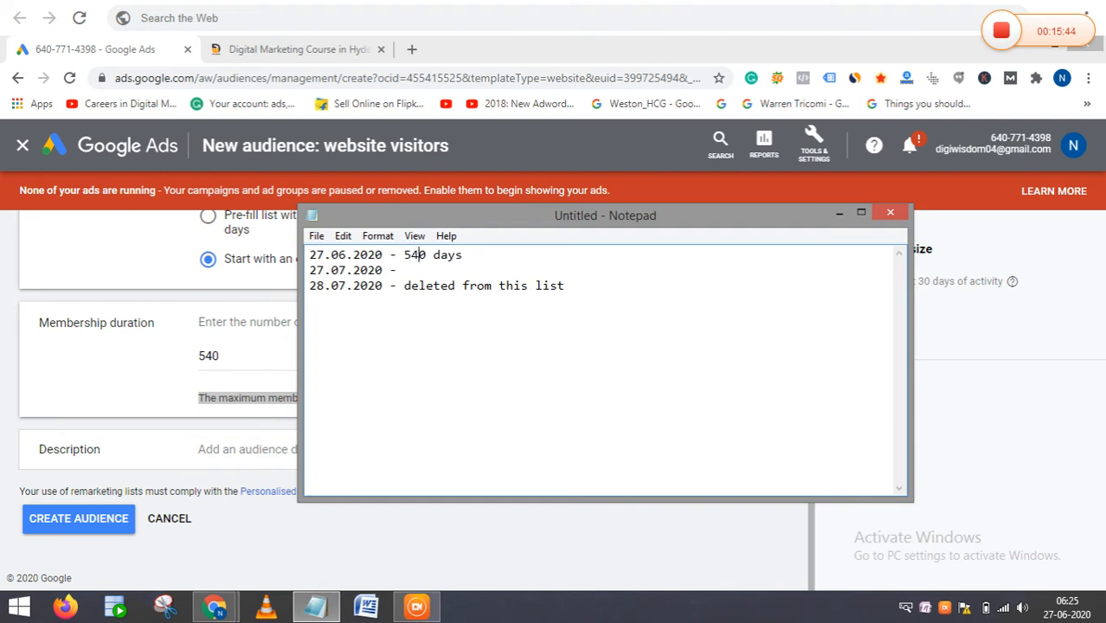
pyautogui.press('Right')
pyautogui.press('Right')
pyautogui.press('Right')
pyautogui.press('Right')
pyautogui.press('Return')
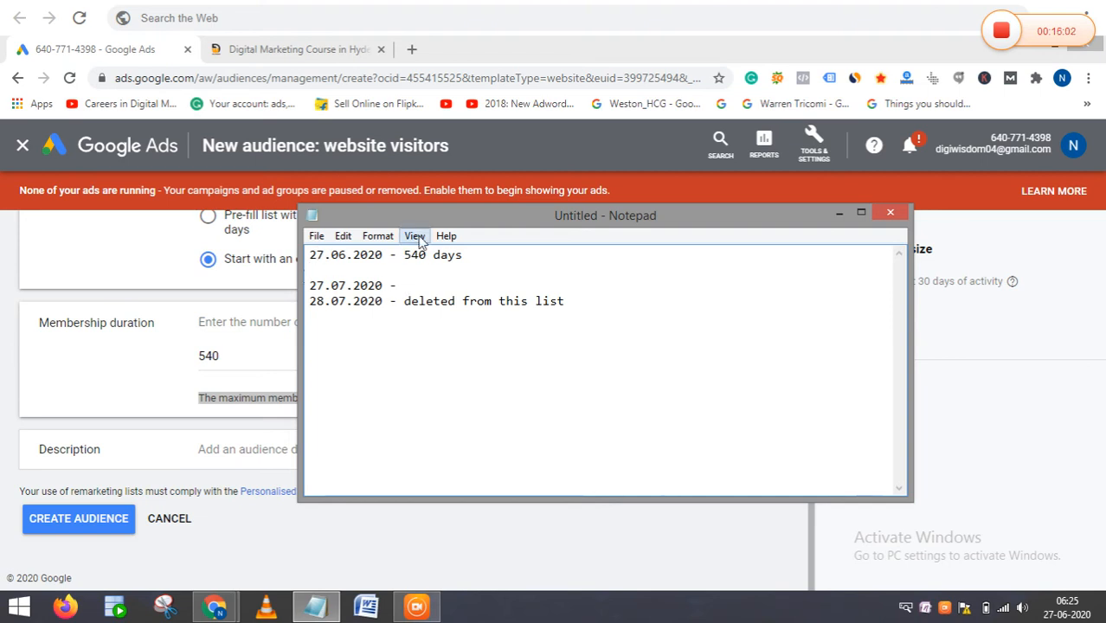
# Return to Google Ads and open the audience's optional description field
pyautogui.click(839, 214)
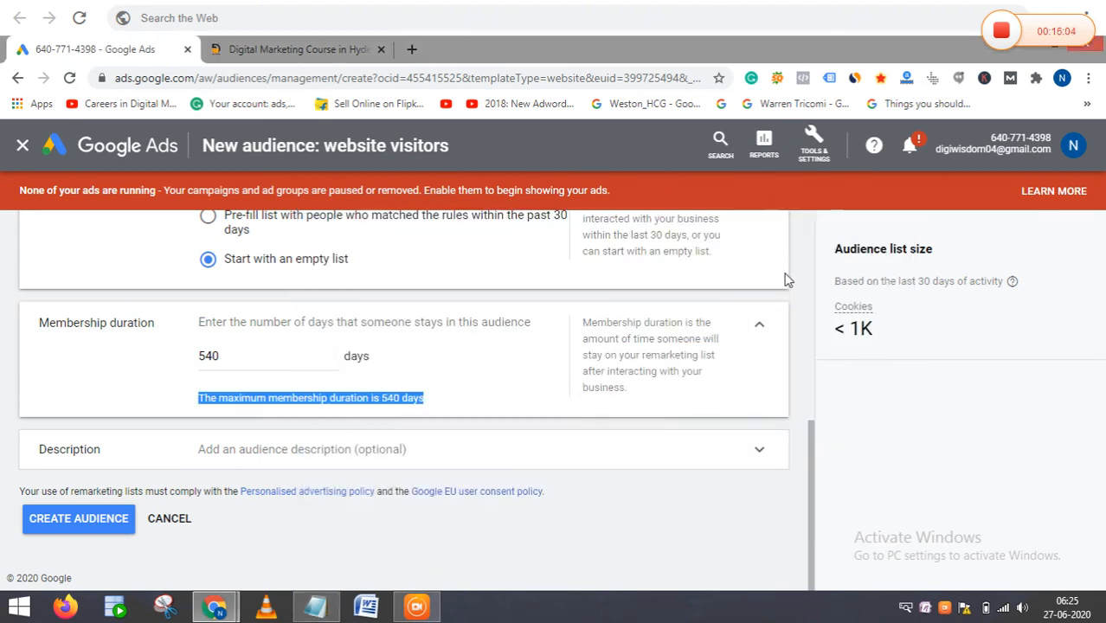
pyautogui.click(697, 433)
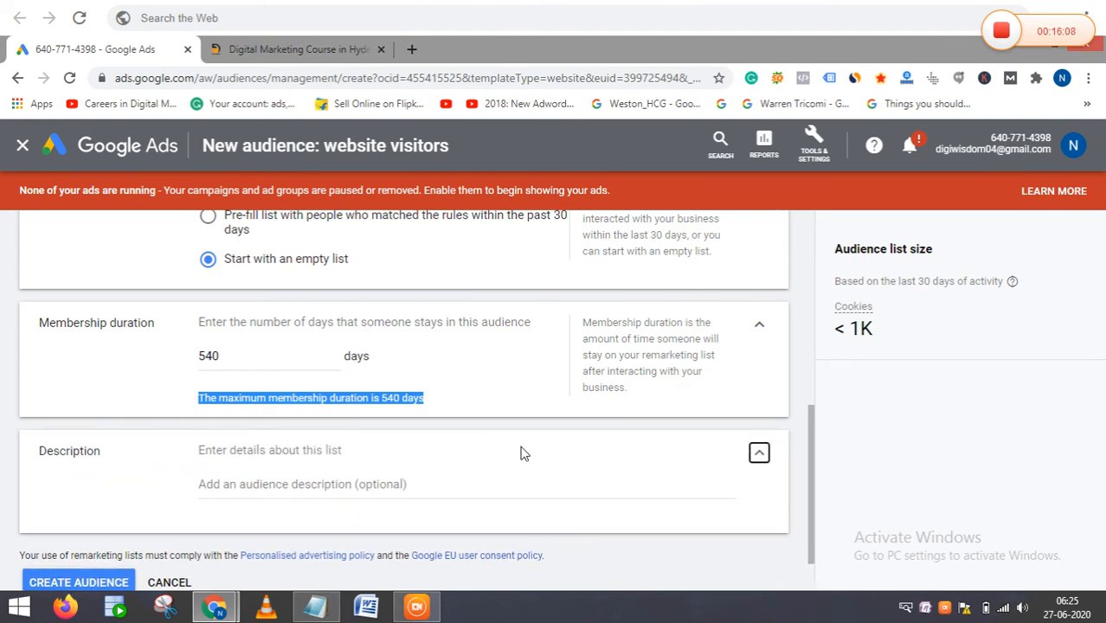
pyautogui.scroll(-1, 522, 453)
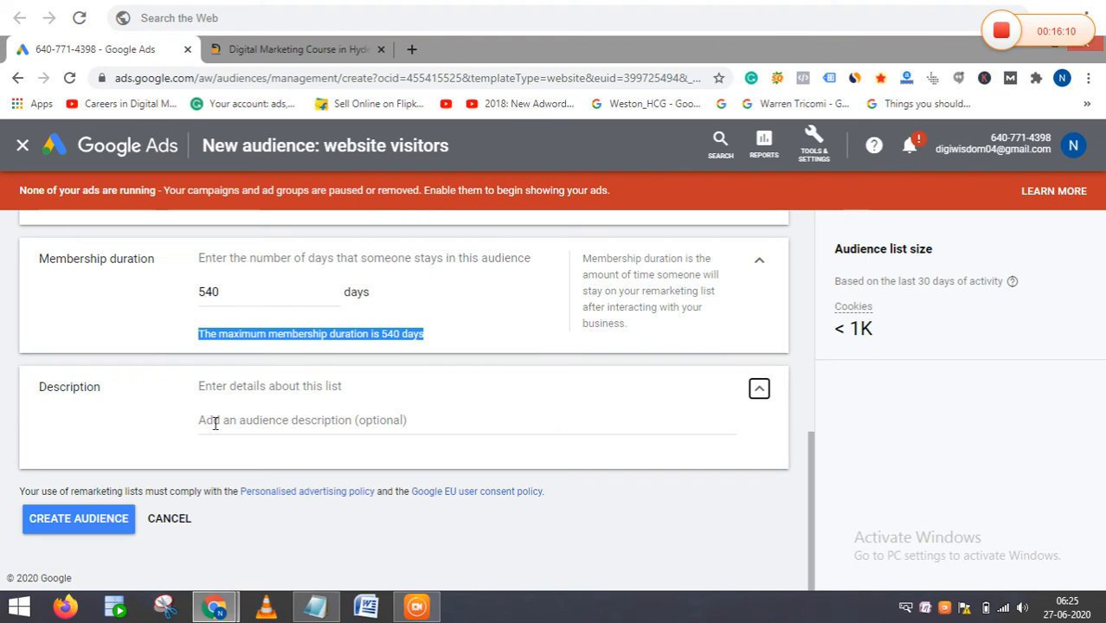
pyautogui.click(333, 420)
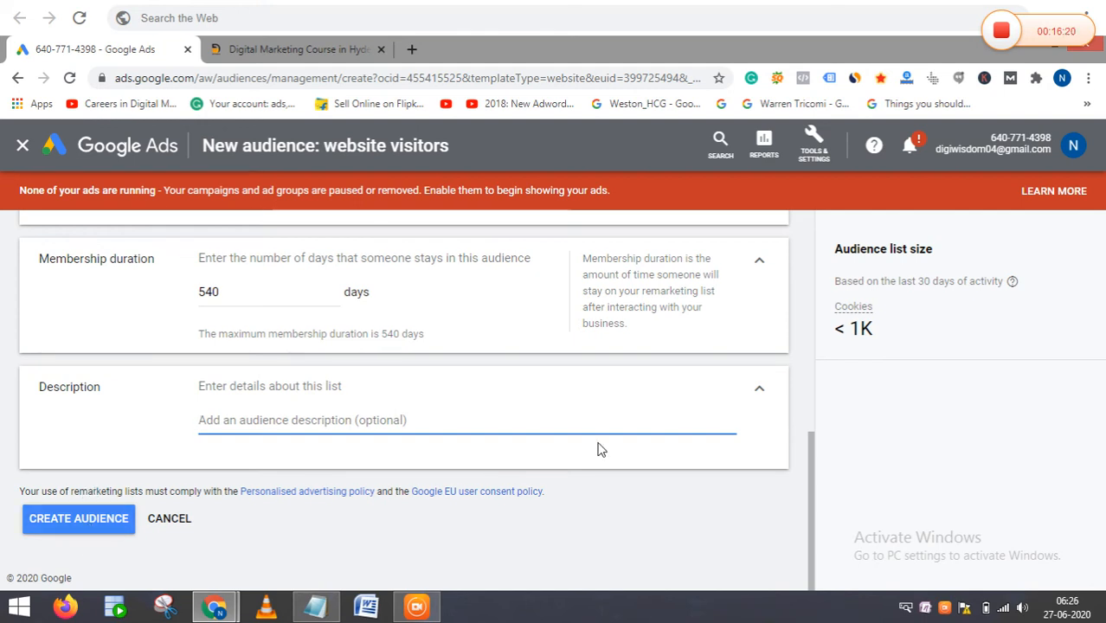
# Review the audience's name, visited page rule and its condition options, pre-fill choices, membership duration and description
pyautogui.scroll(10, 704, 494)
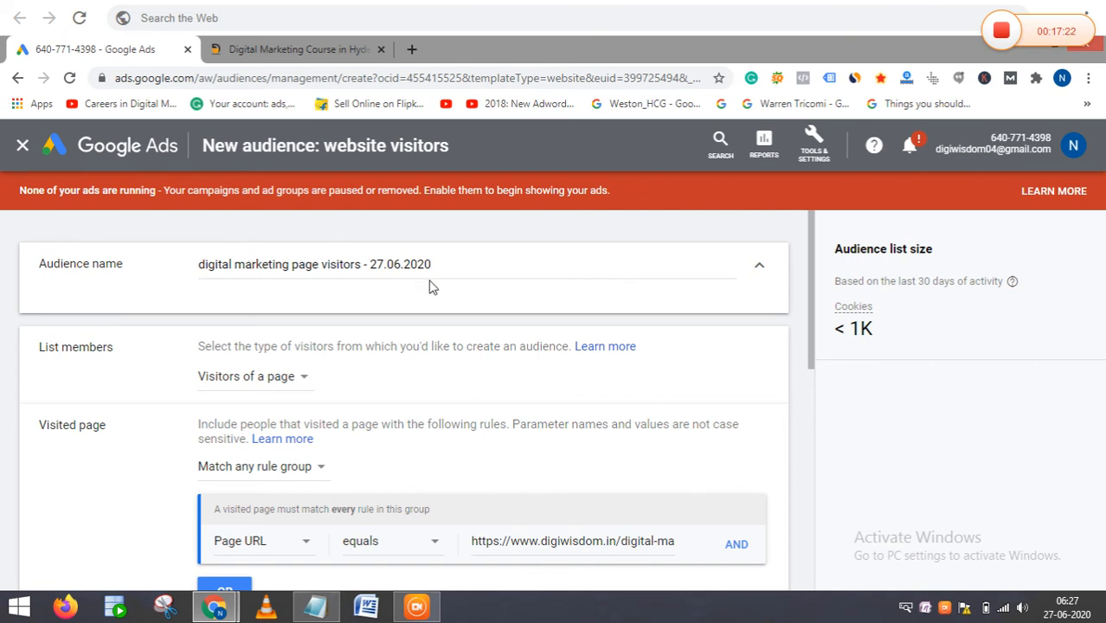
pyautogui.scroll(-1, 433, 287)
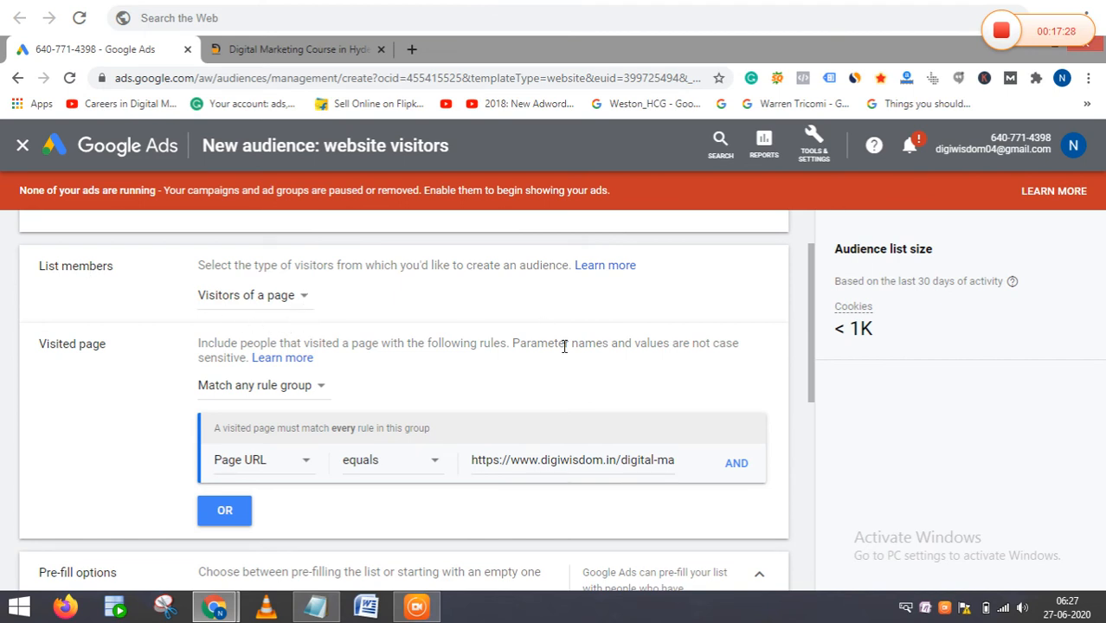
pyautogui.scroll(-1, 398, 409)
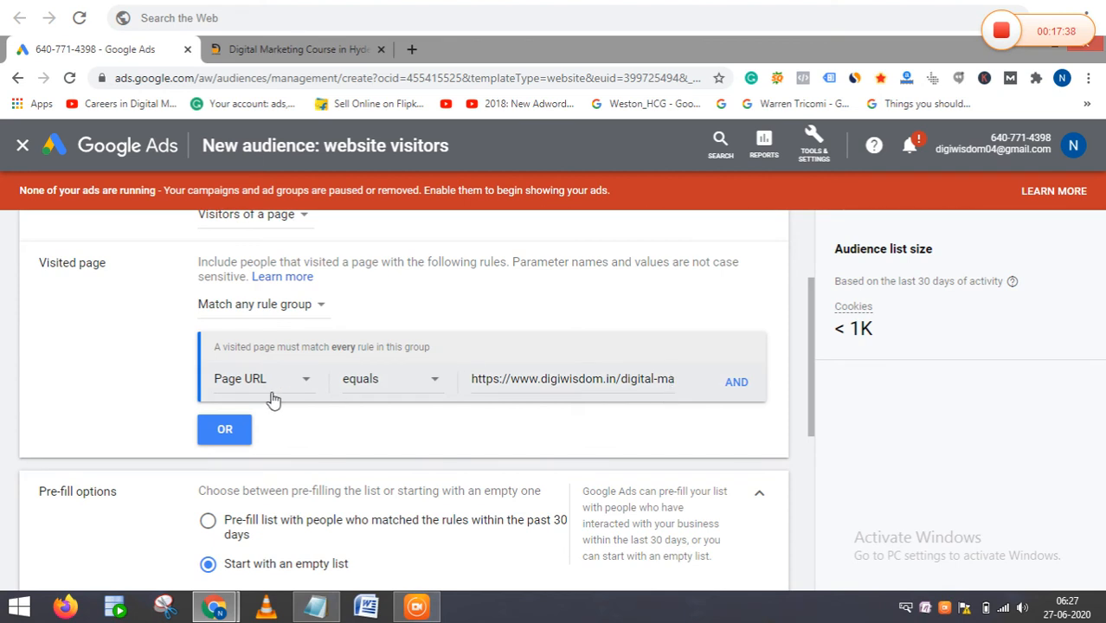
pyautogui.click(408, 391)
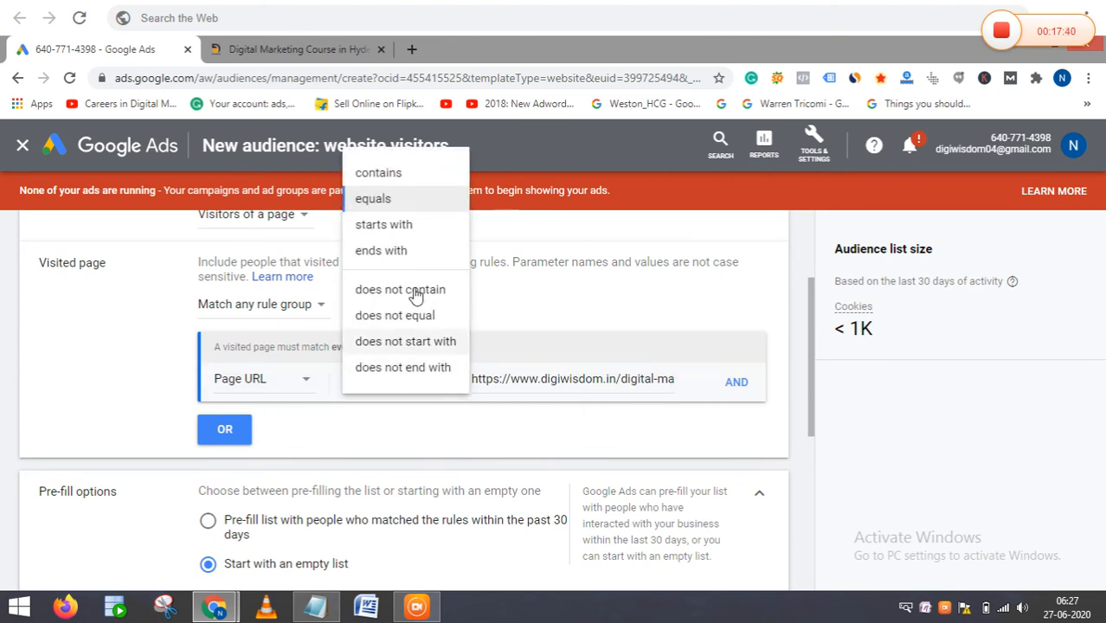
pyautogui.click(391, 200)
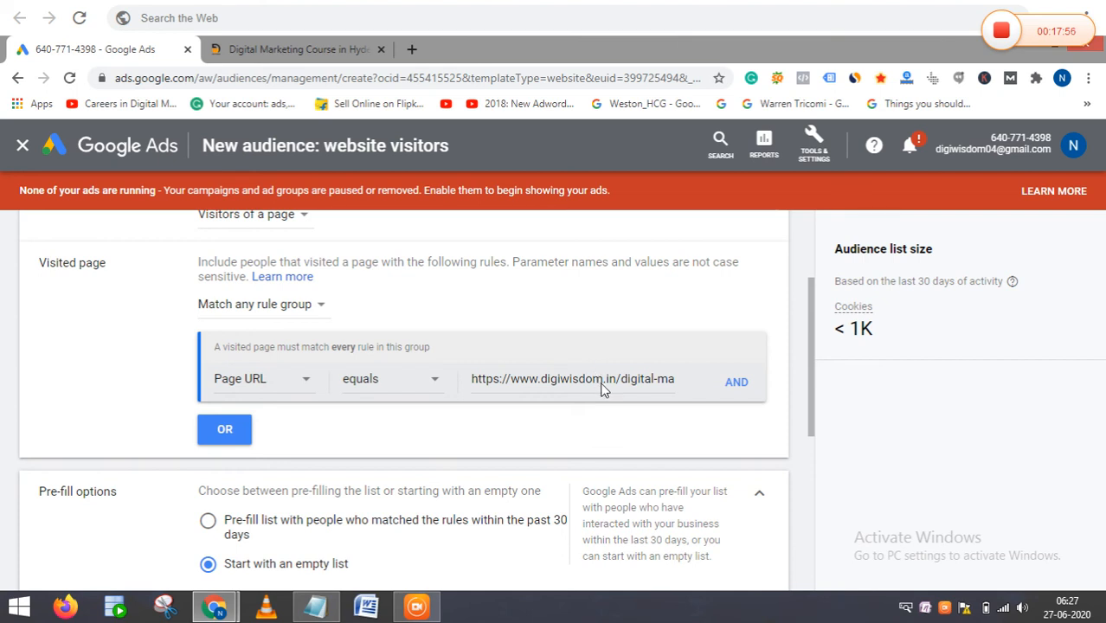
pyautogui.scroll(-3, 601, 382)
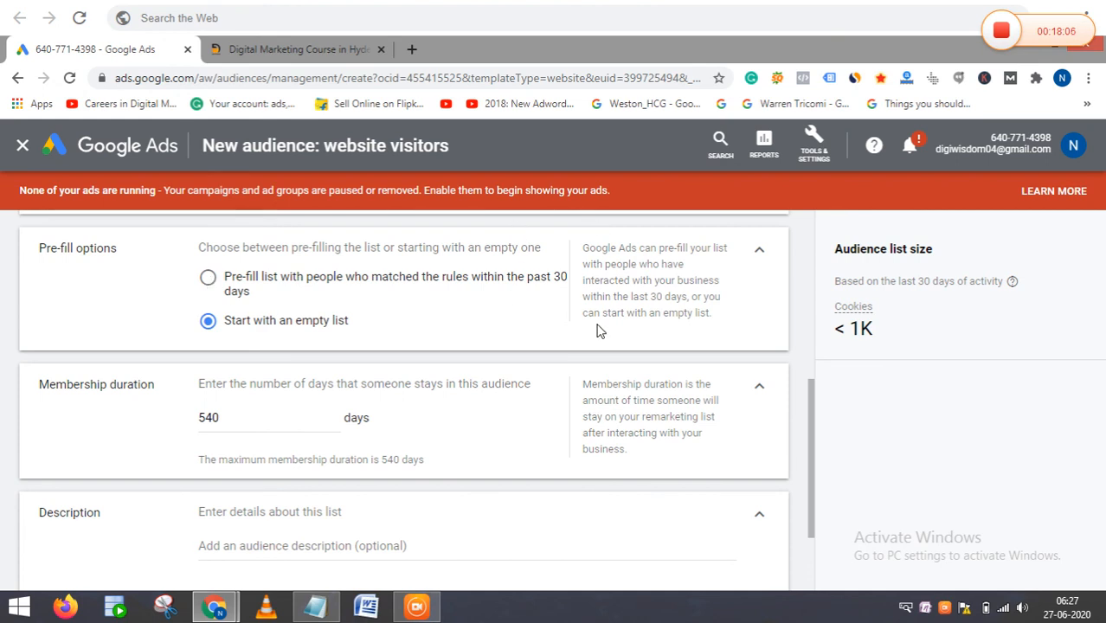
pyautogui.click(210, 278)
pyautogui.click(208, 324)
pyautogui.scroll(-1, 813, 418)
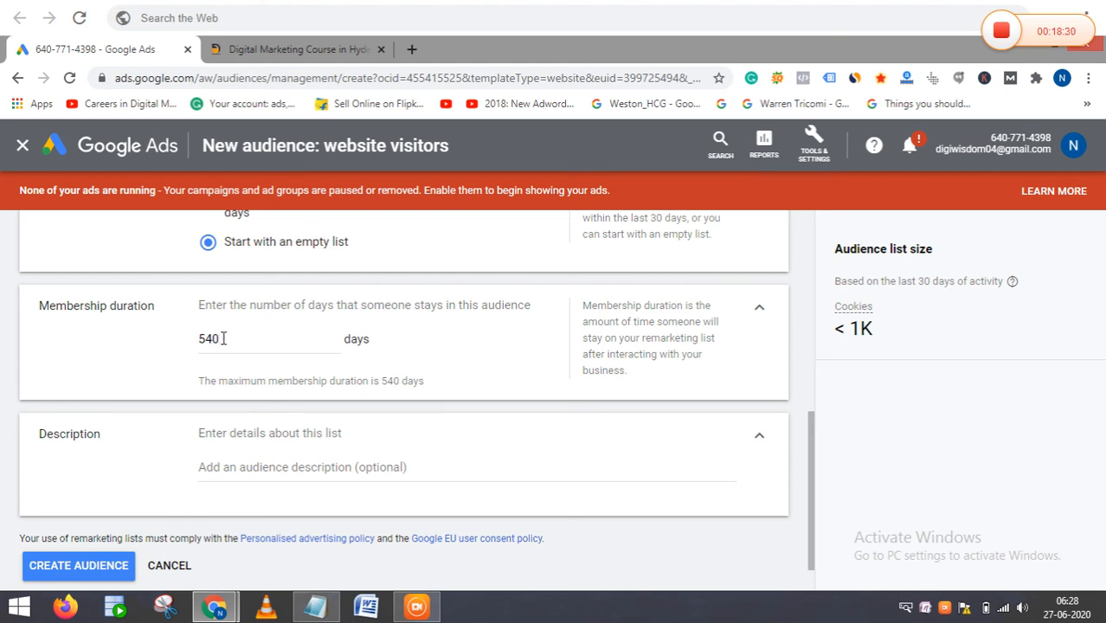
pyautogui.scroll(-1, 578, 378)
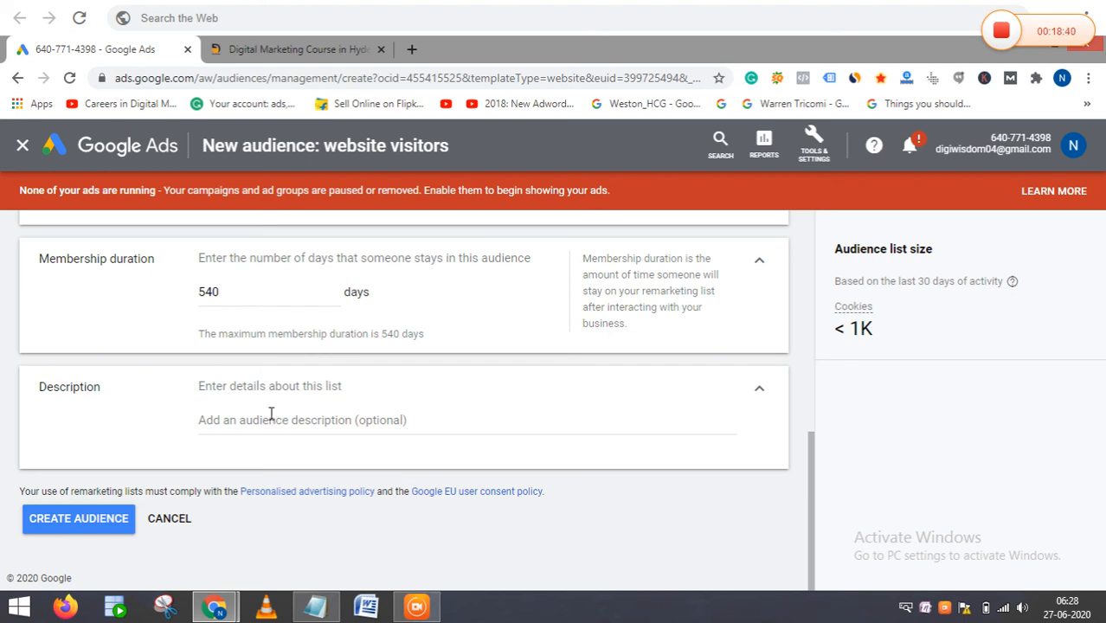
# Cancel the new website visitors audience and return to the Audience manager list
pyautogui.click(107, 528)
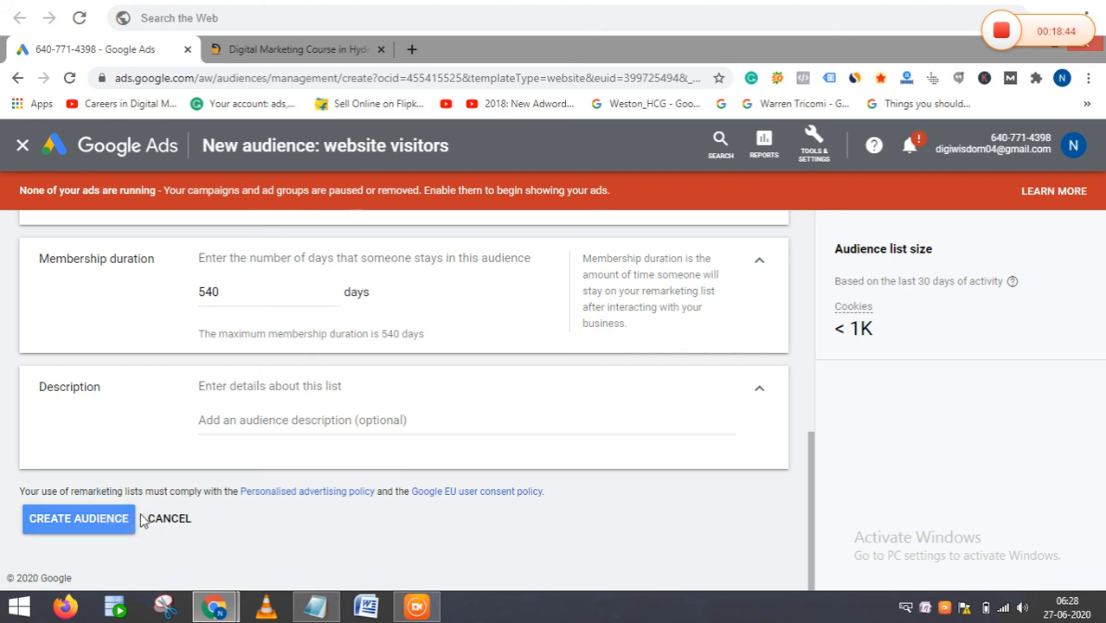
pyautogui.scroll(2, 745, 427)
pyautogui.scroll(2, 606, 424)
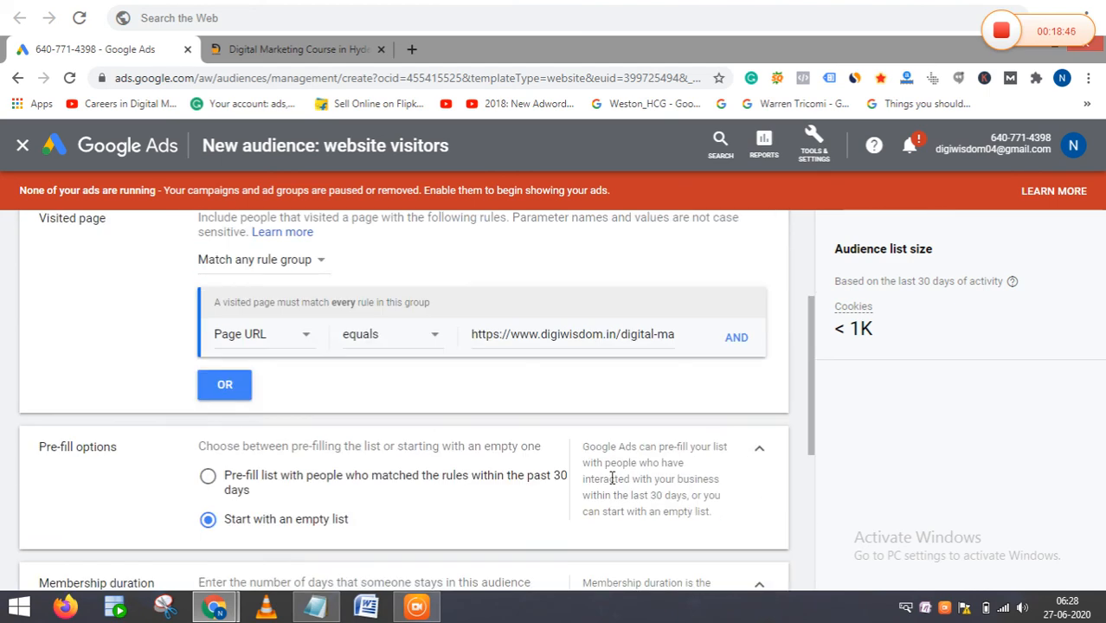
pyautogui.scroll(-1, 416, 454)
pyautogui.scroll(-3, 381, 454)
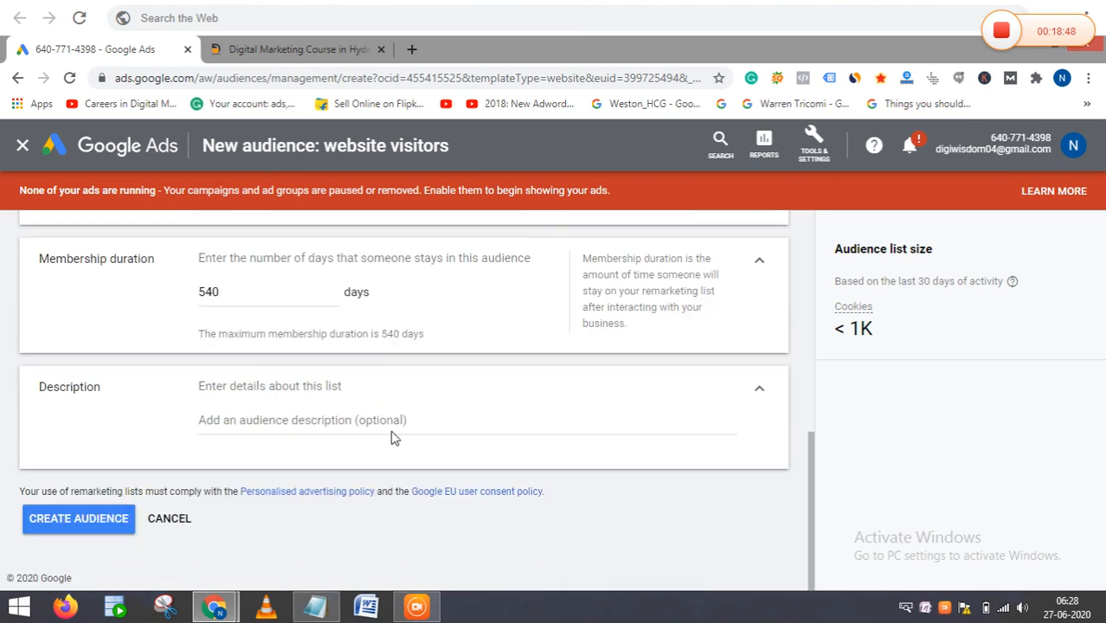
pyautogui.click(173, 520)
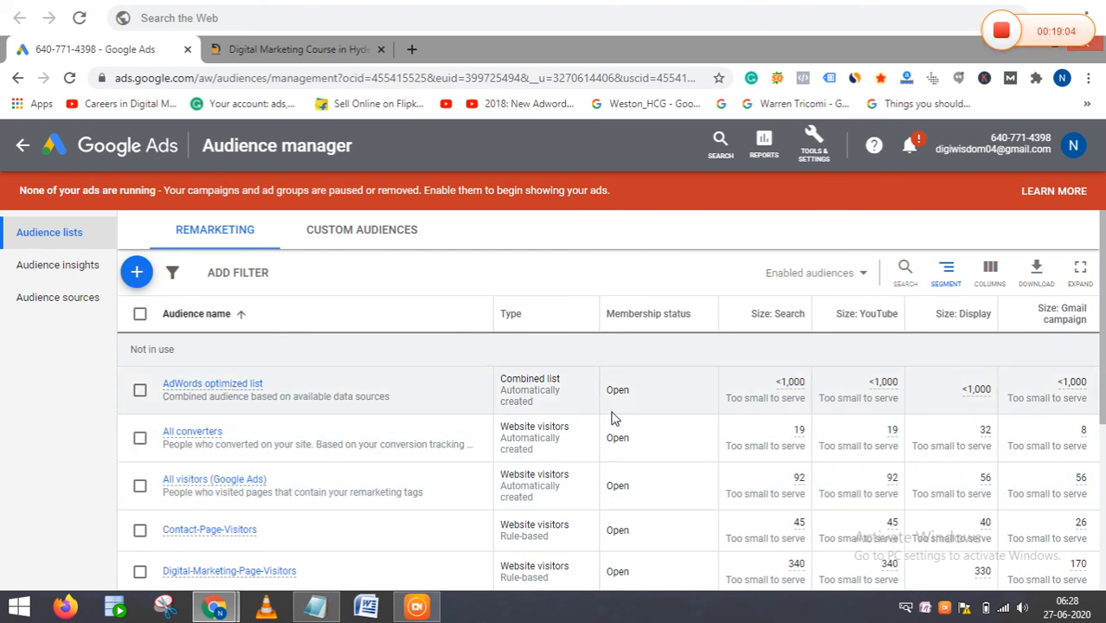
# Examine the Type column of the remarketing lists to compare rule-based audiences with automatically created ones
pyautogui.scroll(-2, 613, 413)
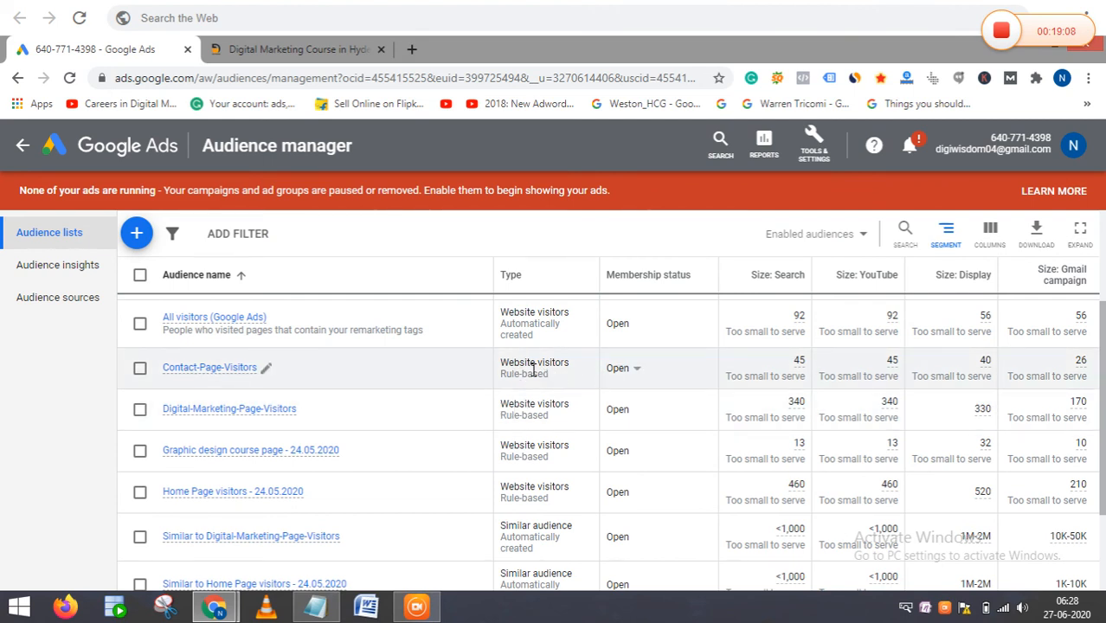
pyautogui.moveTo(566, 379); pyautogui.dragTo(500, 382)
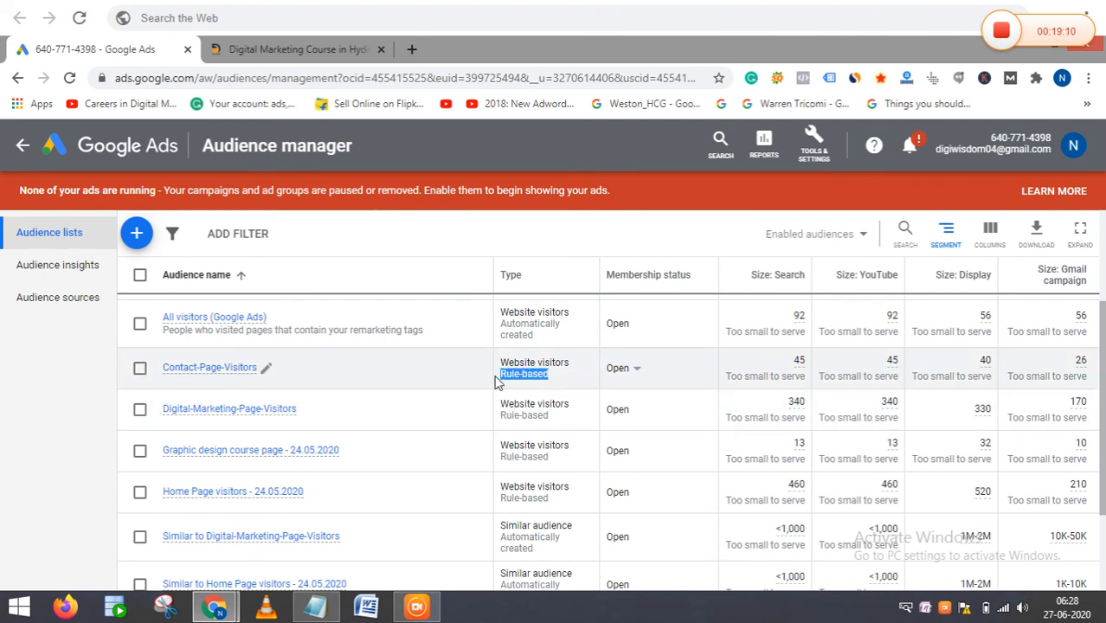
pyautogui.click(557, 377)
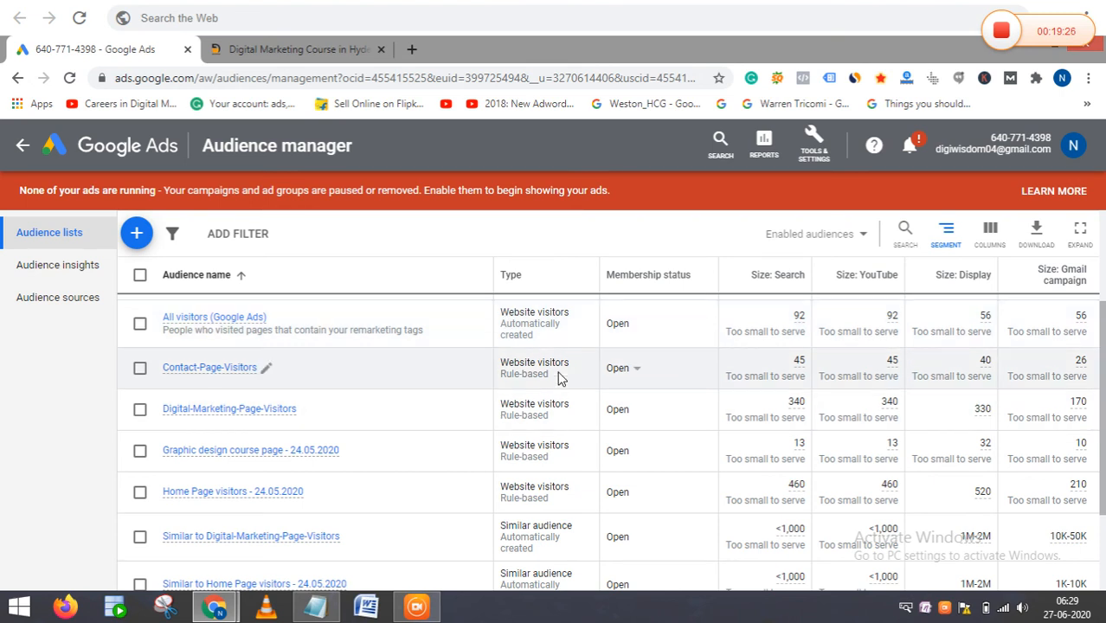
pyautogui.moveTo(559, 375); pyautogui.dragTo(490, 378)
pyautogui.click(563, 375)
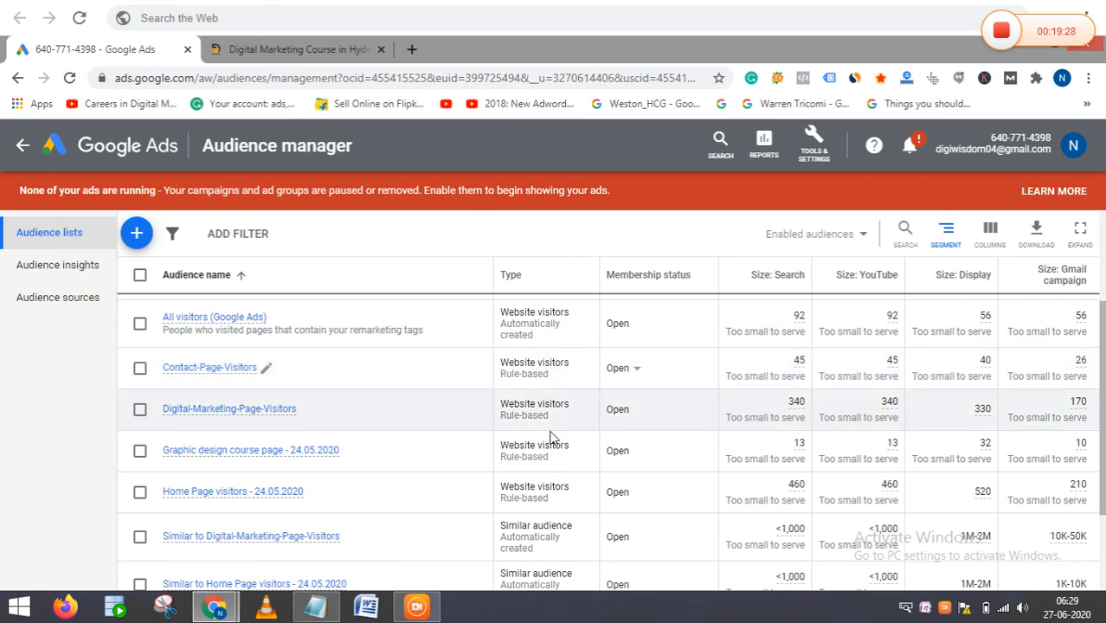
pyautogui.scroll(-3, 556, 388)
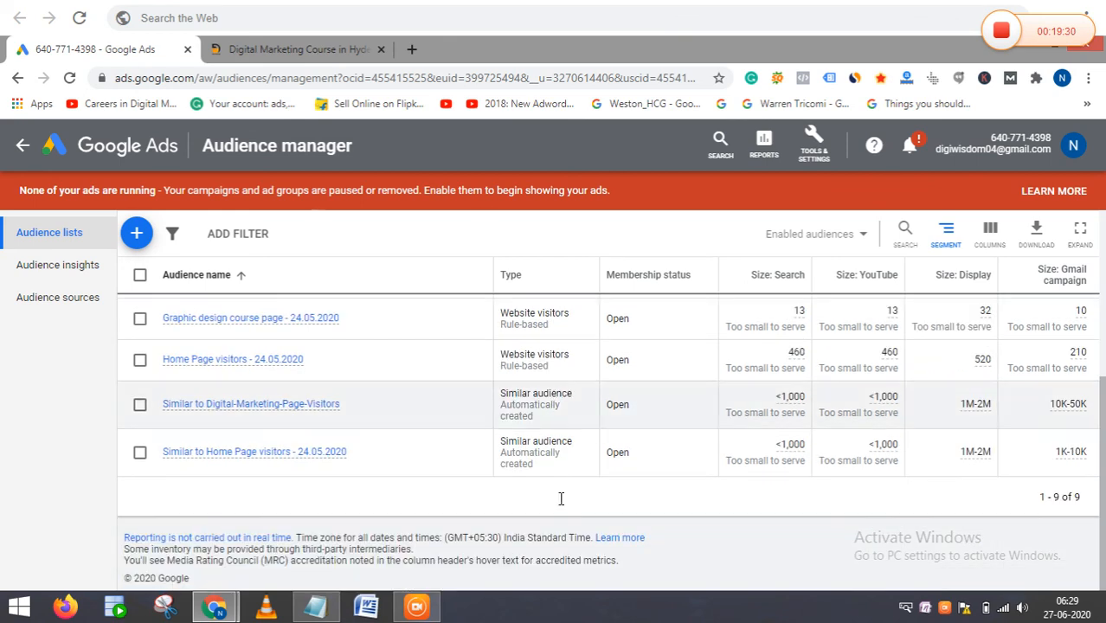
pyautogui.moveTo(542, 464); pyautogui.dragTo(500, 454)
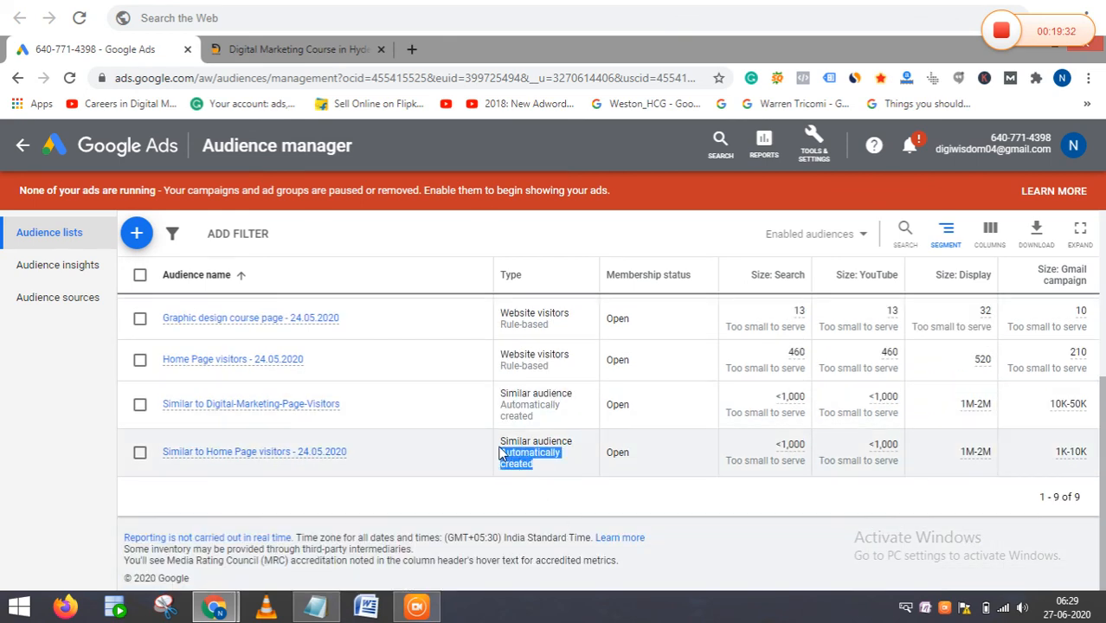
pyautogui.scroll(1, 571, 487)
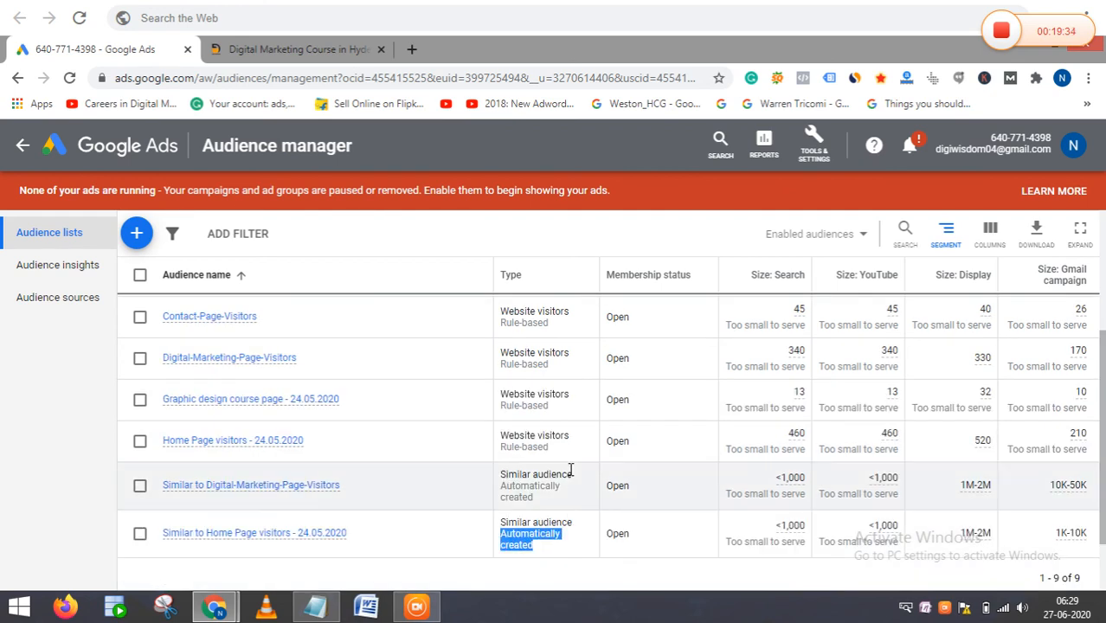
pyautogui.moveTo(549, 448); pyautogui.dragTo(507, 448)
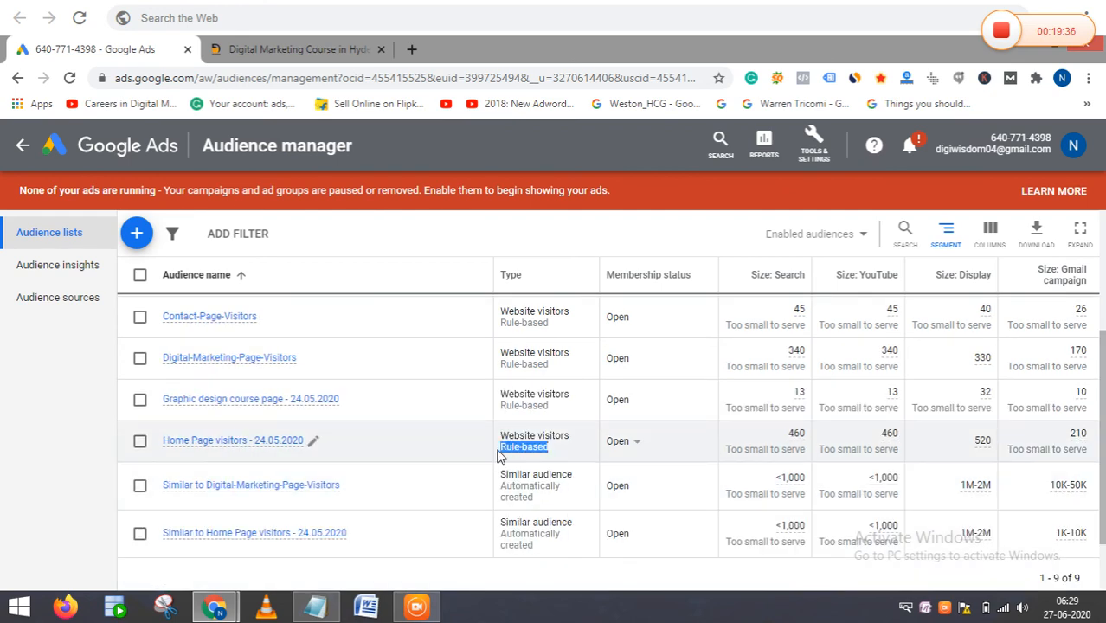